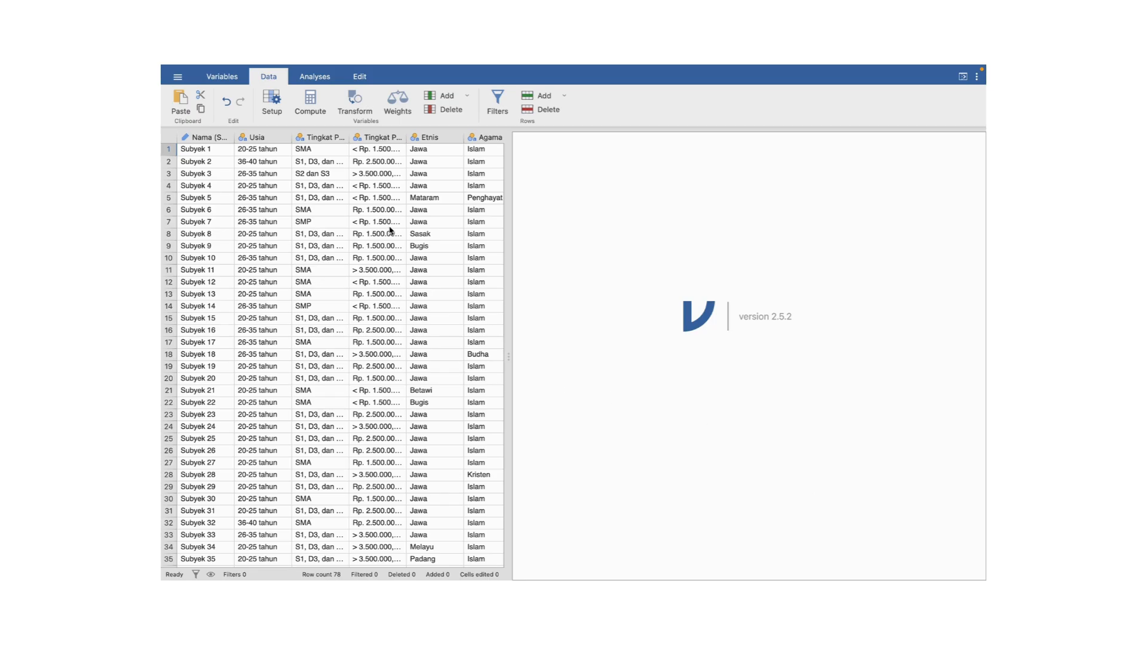
Look through the dataset's variables, from the demographic columns across to the numeric scale scores.
left_click(391, 138)
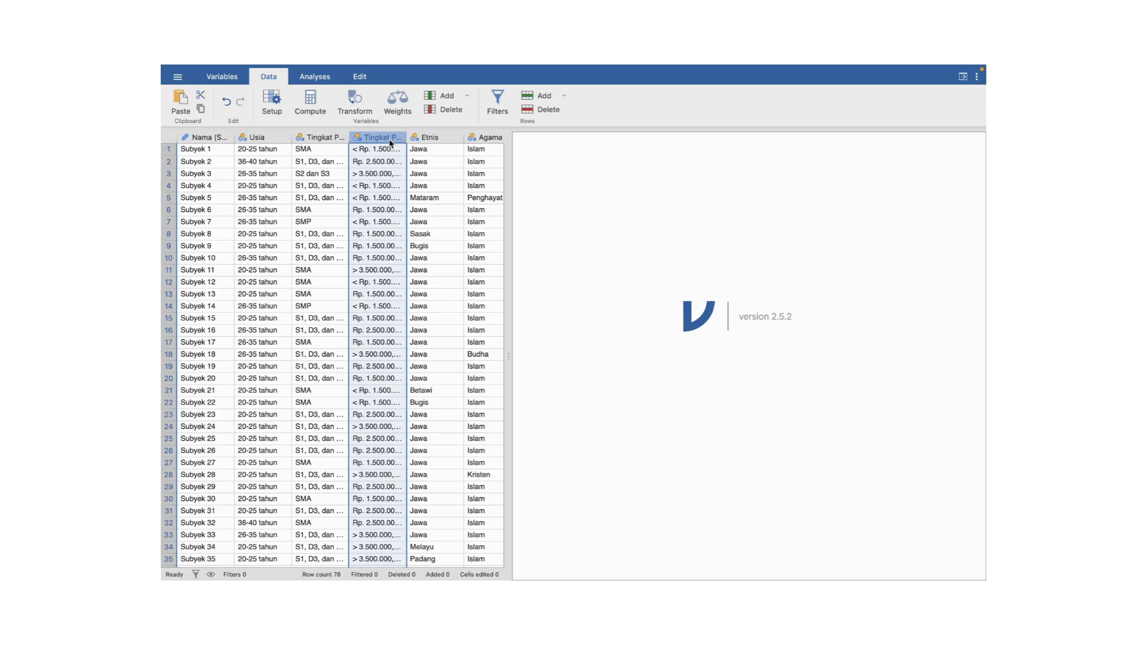
scroll(291, 202, "right", 6)
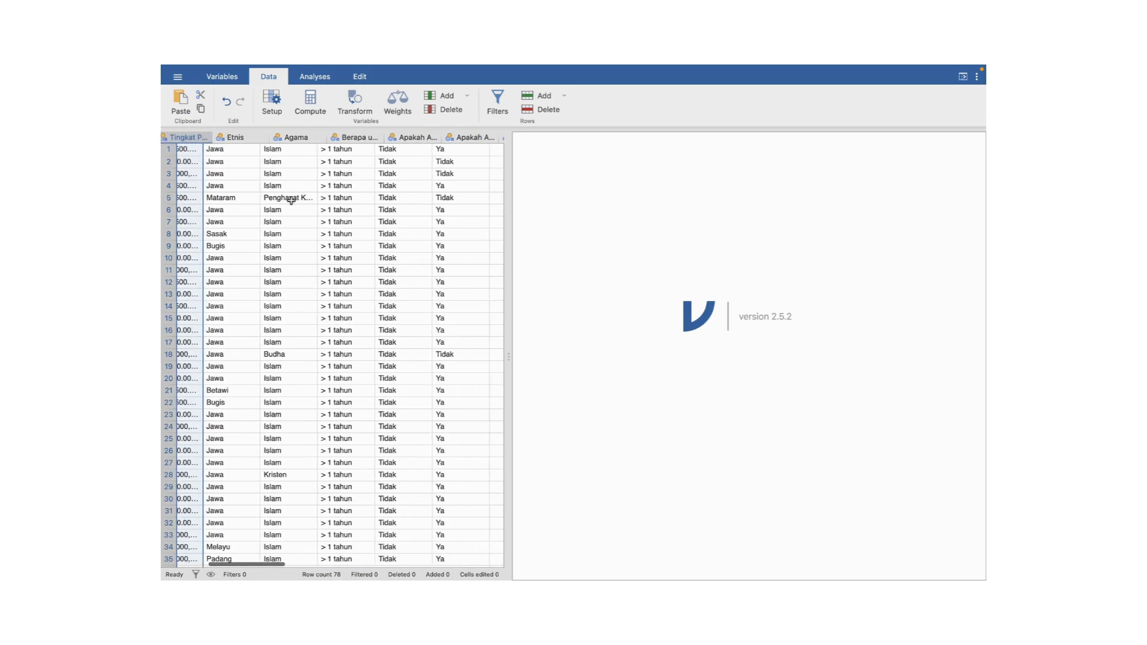
scroll(292, 202, "right", 4)
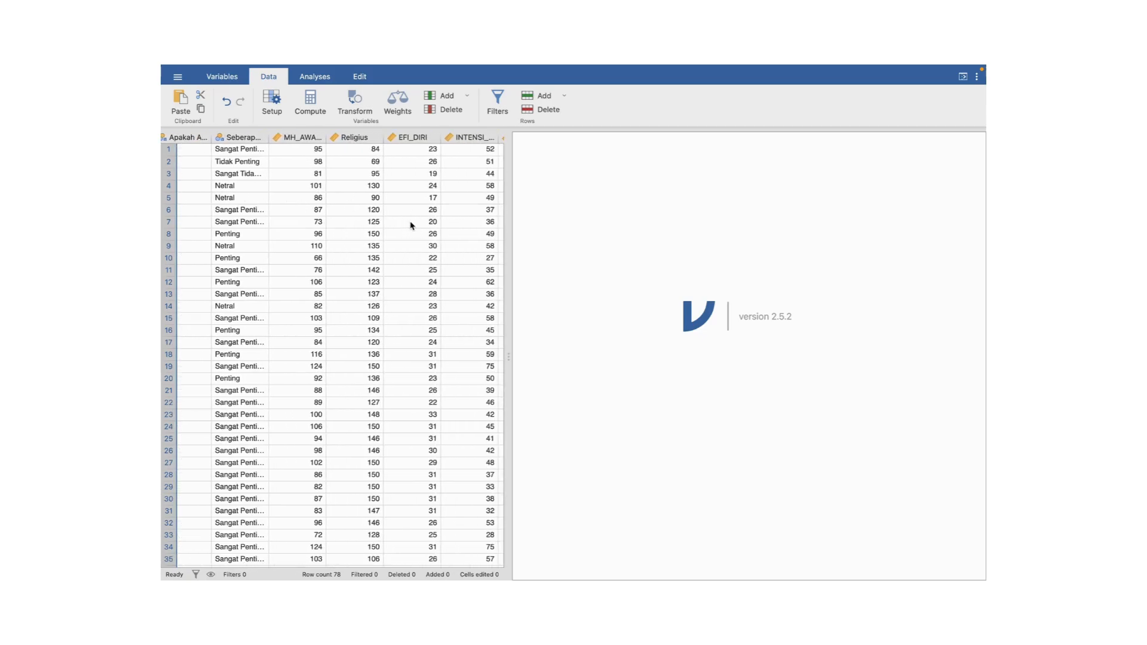
scroll(410, 225, "right", 3)
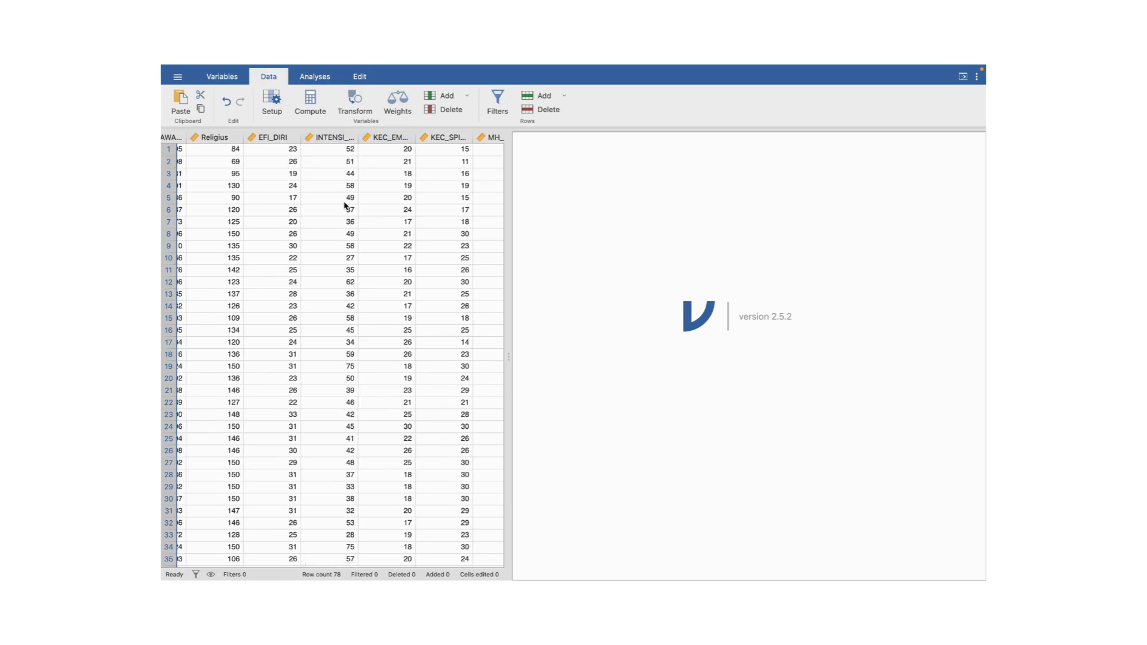
scroll(345, 206, "right", 5)
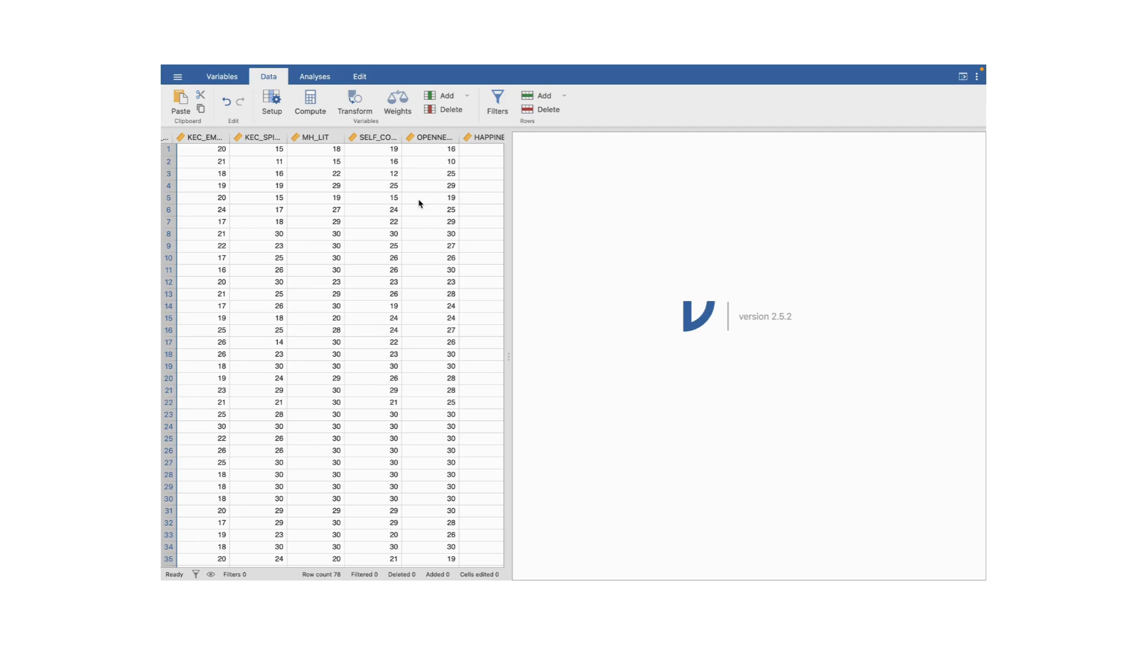
scroll(420, 204, "left", 10)
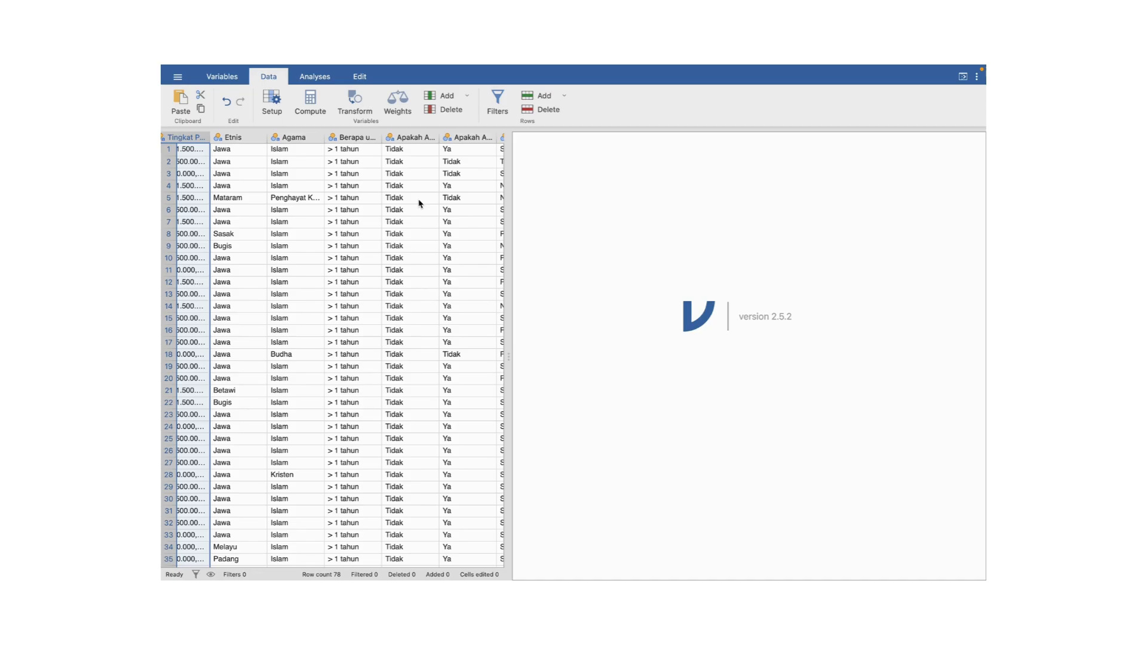
scroll(299, 212, "left", 5)
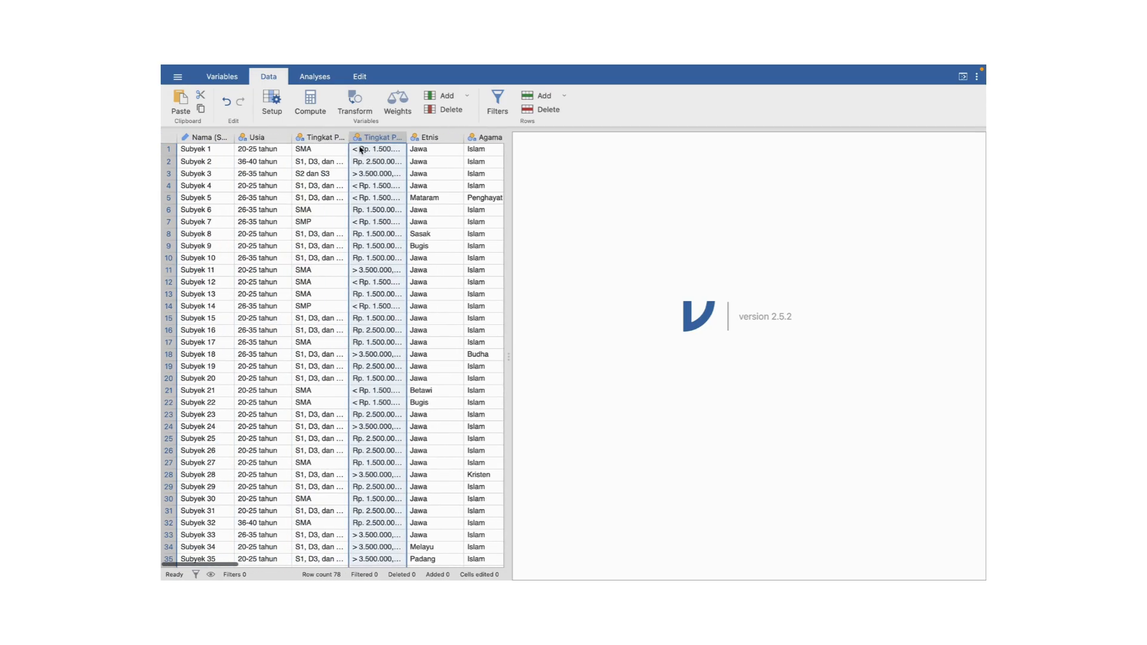
Set the measure type of the Tingkat Pendapatan variable to Ordinal.
double_click(382, 139)
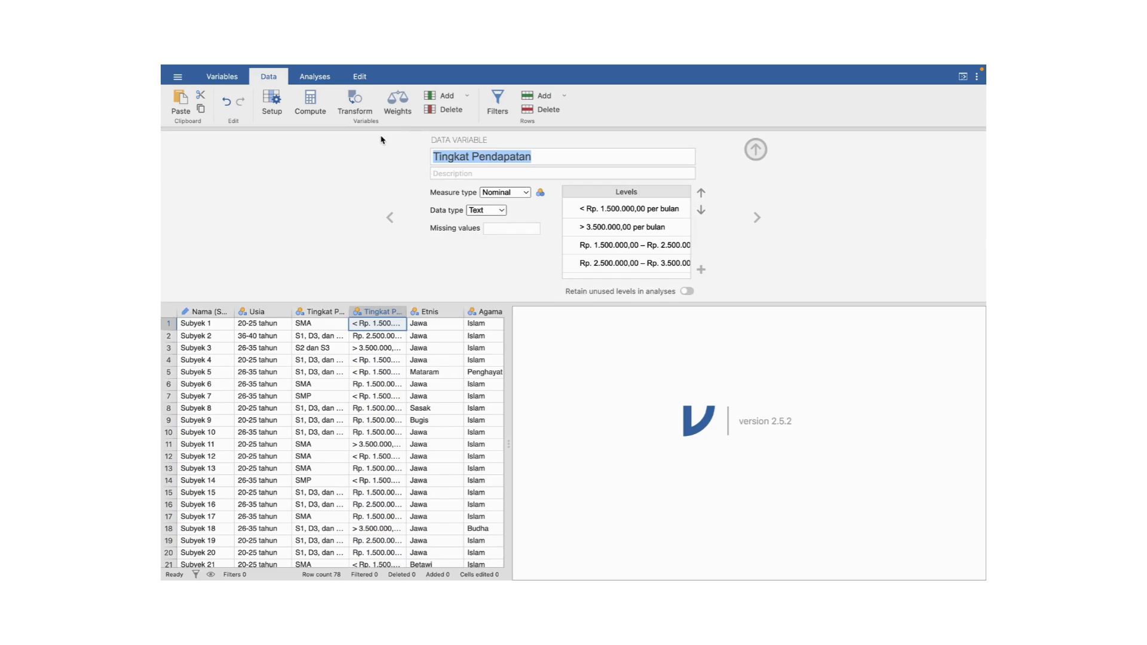
left_click(520, 192)
left_click(522, 219)
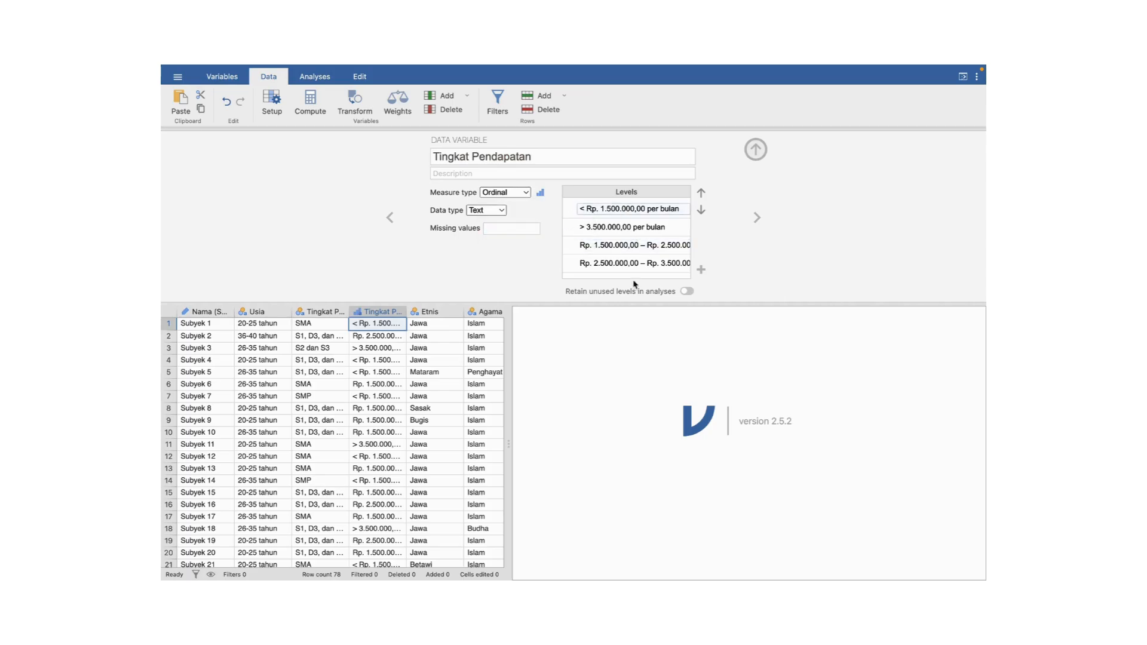
Relabel the "> 3.500.000,00 per bulan" level of Tingkat Pendapatan as "tinggi".
left_click(624, 227)
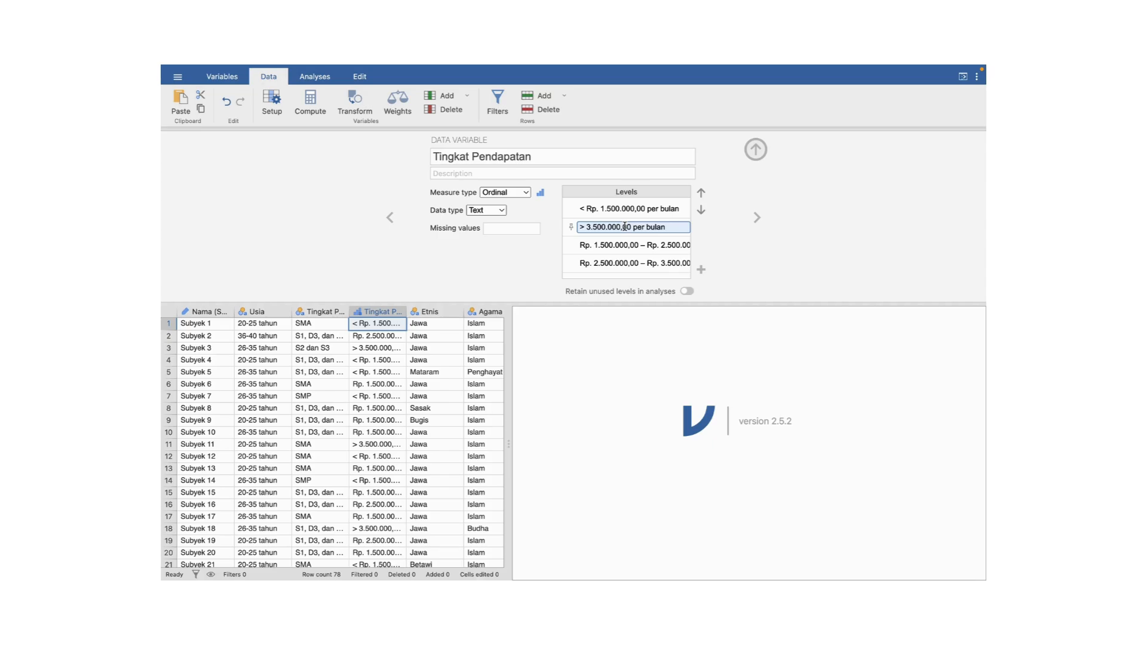
mouse_move(393, 313)
left_mouse_down()
mouse_move(430, 410)
mouse_move(392, 316)
left_mouse_up()
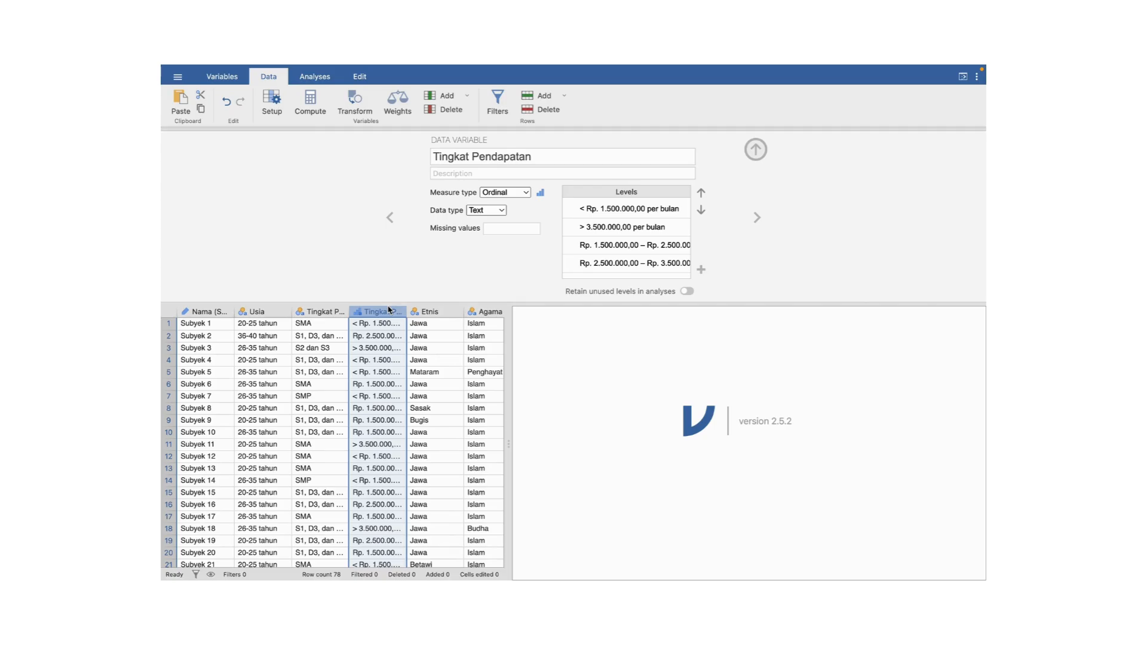
mouse_move(389, 310)
left_mouse_down()
mouse_move(501, 558)
mouse_move(406, 386)
mouse_move(394, 326)
left_mouse_up()
left_click(627, 227)
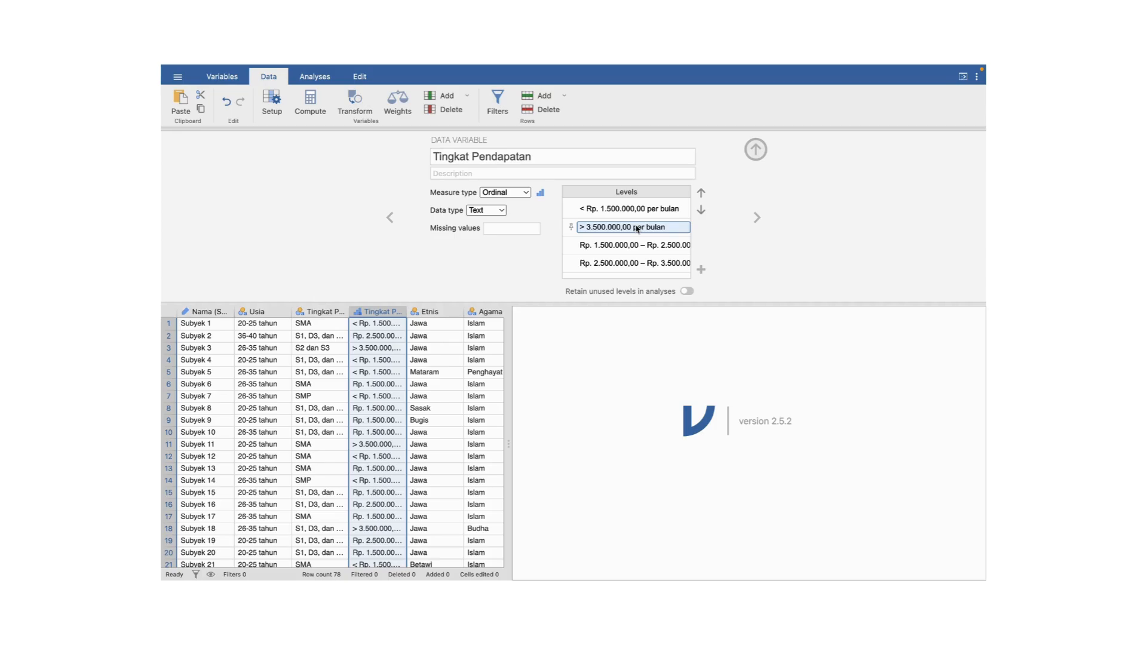
left_click(642, 229)
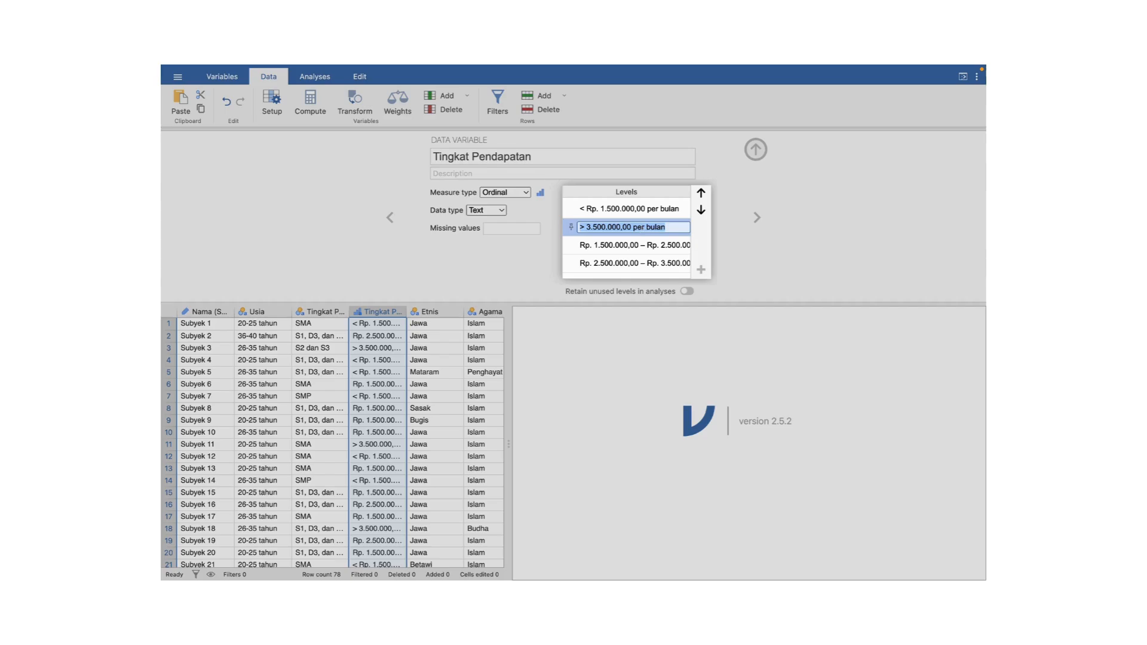
type("tinggi")
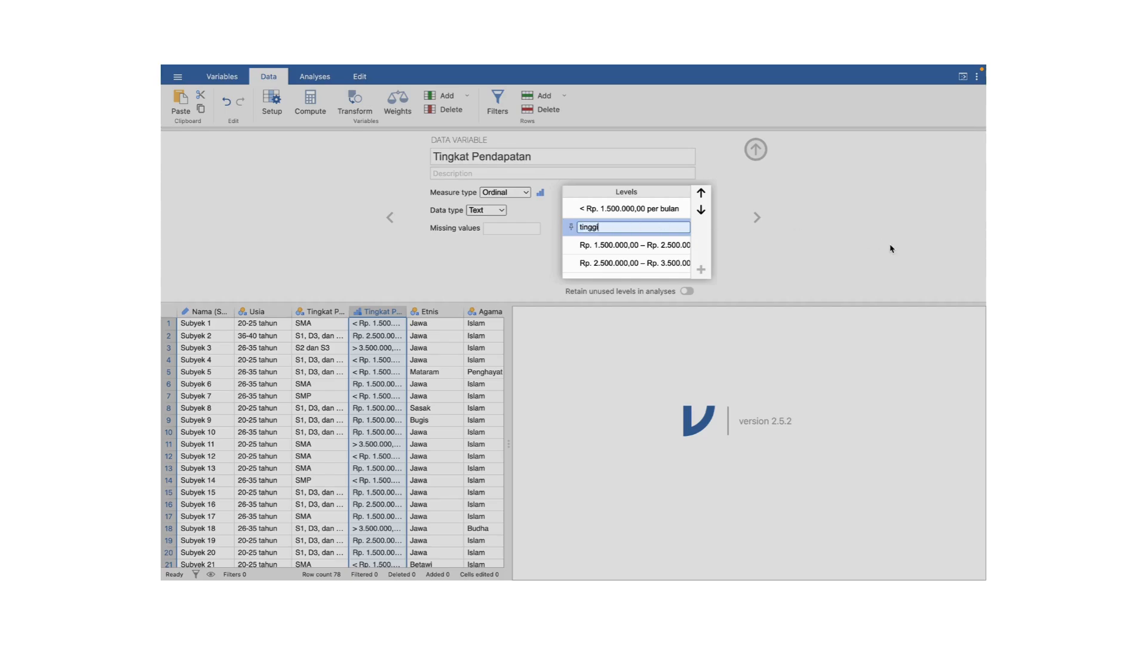
key("Return")
Check the relabelled values down the rows of the Tingkat Pendapatan column.
left_click(281, 481, "shift")
left_click_drag(281, 481, 376, 450)
scroll(376, 449, "down", 6)
scroll(376, 453, "down", 2)
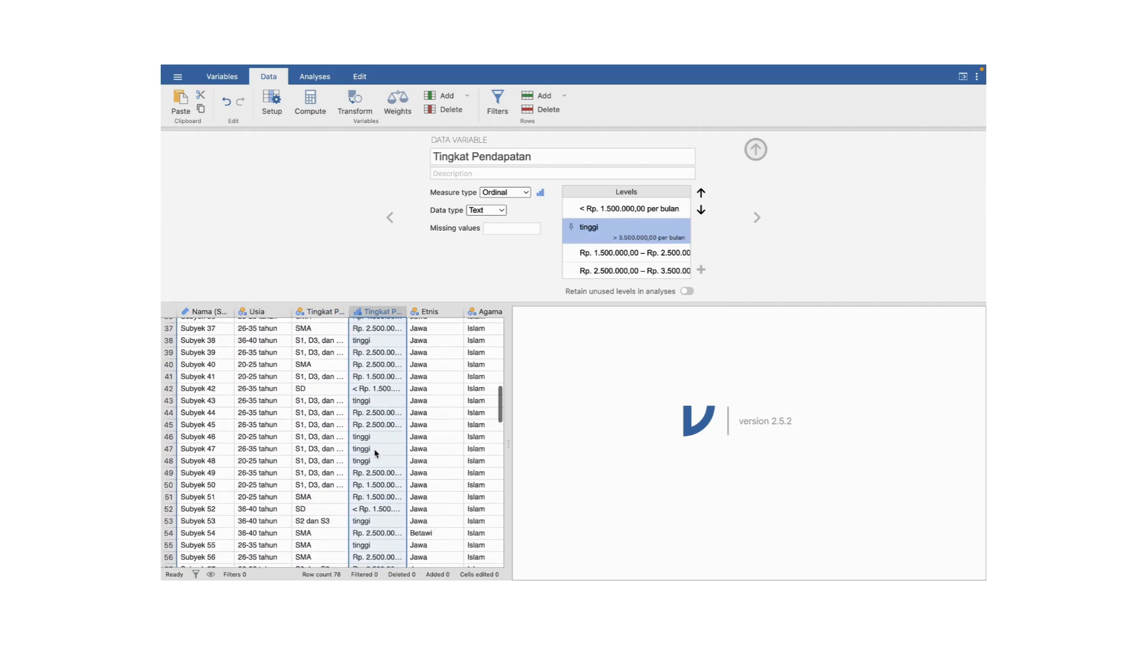
scroll(376, 452, "down", 5)
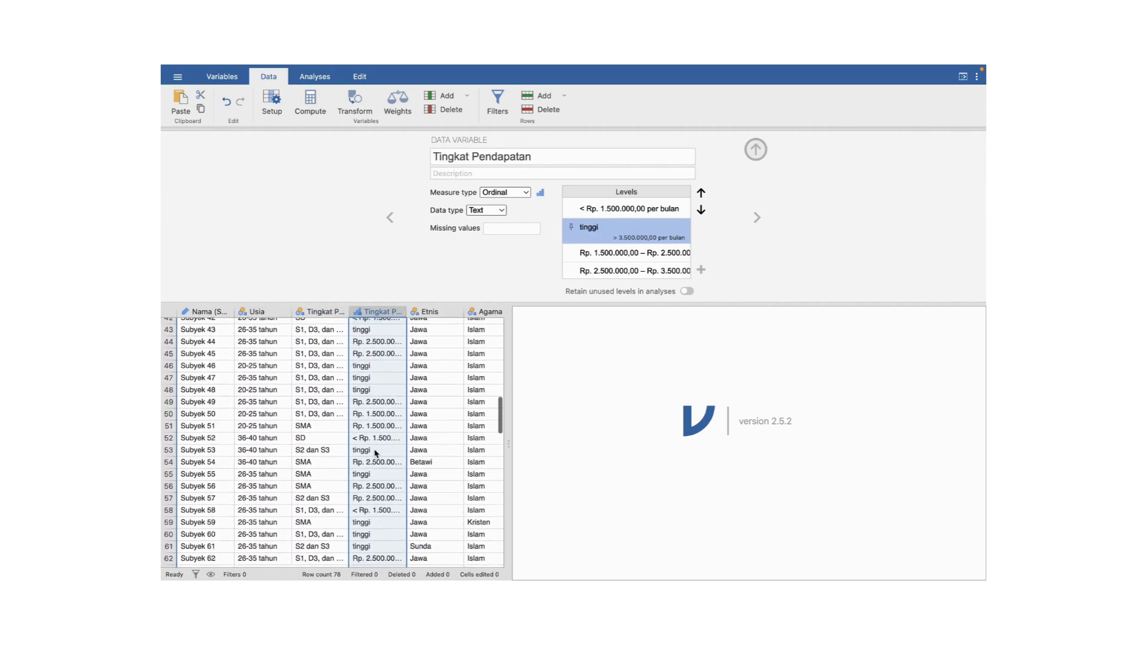
scroll(375, 452, "down", 3)
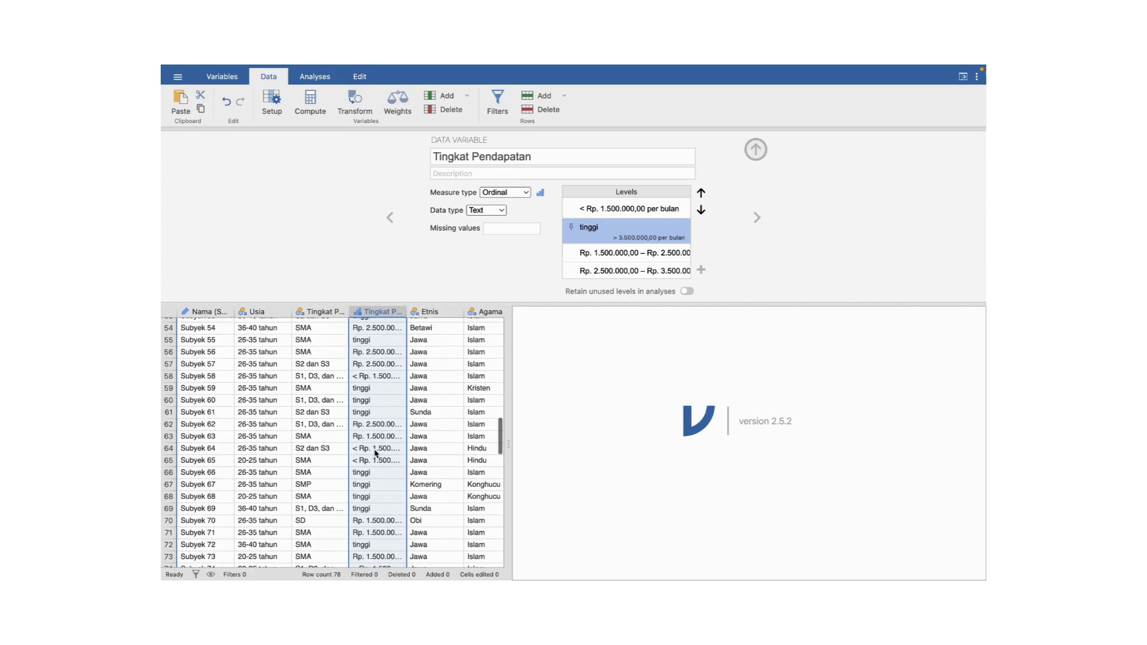
left_click(432, 377, "shift")
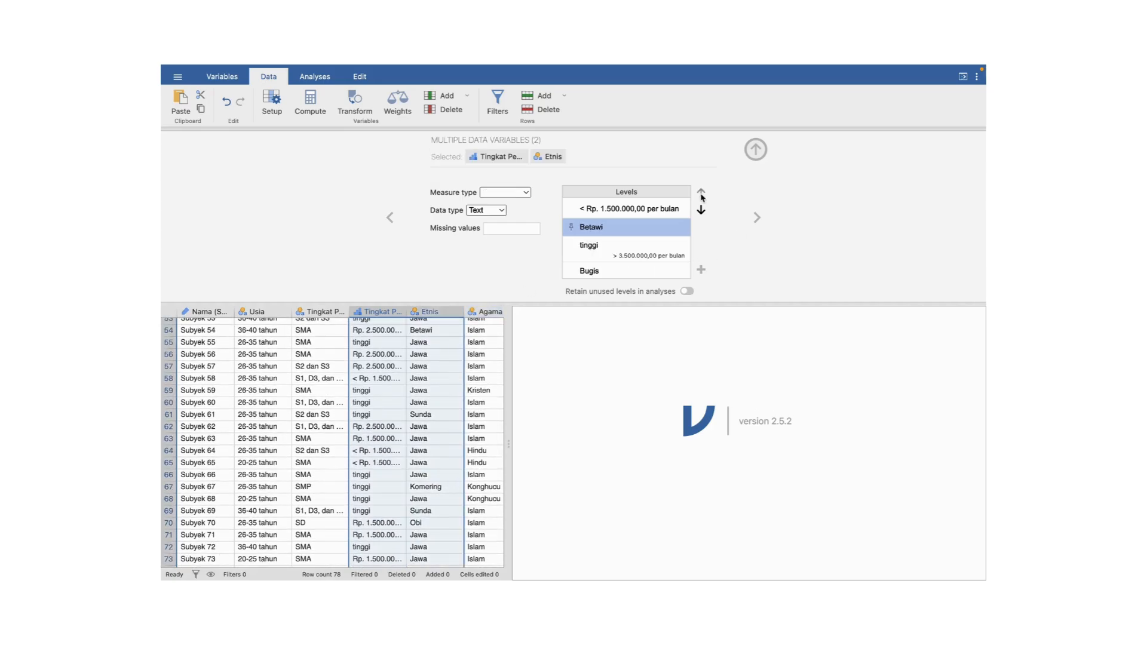
left_click(363, 435)
left_click(395, 430)
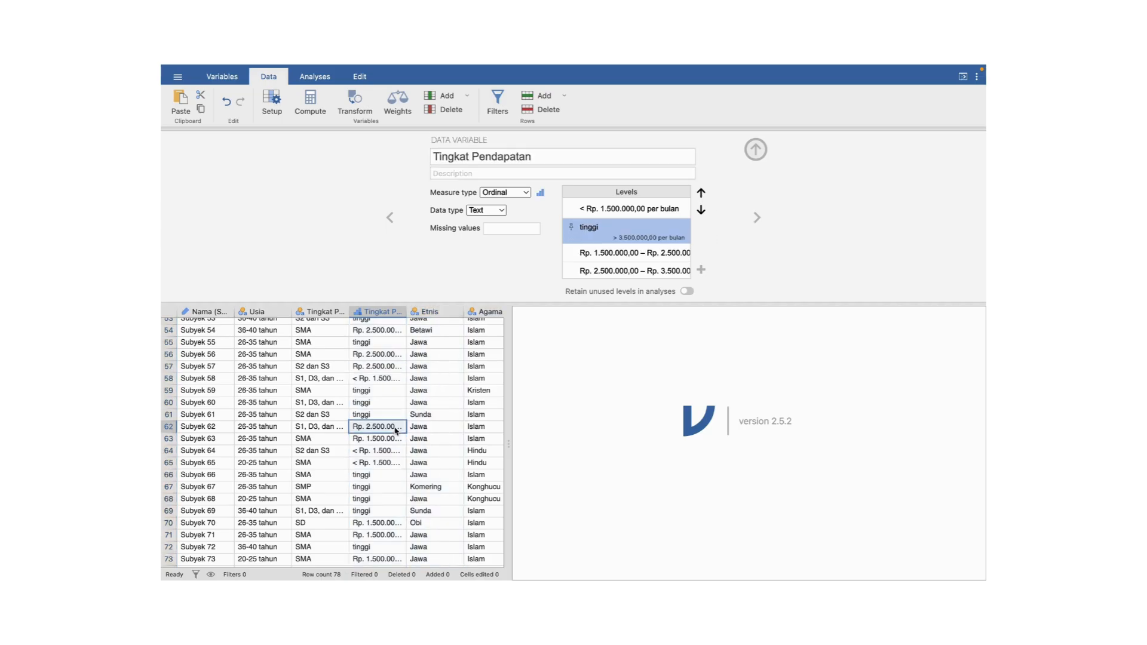
Add a computed variable beside Tingkat Pendapatan, named "dummy_pendapatan" with the description "1 >3.5 juta".
left_click(377, 312)
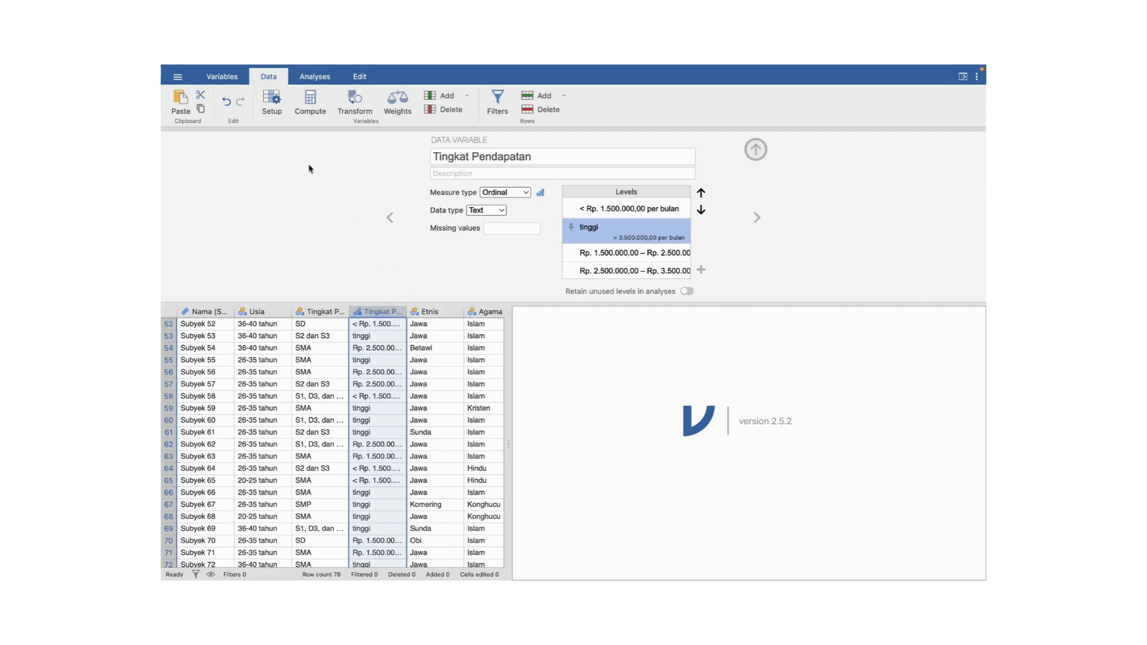
left_click(310, 100)
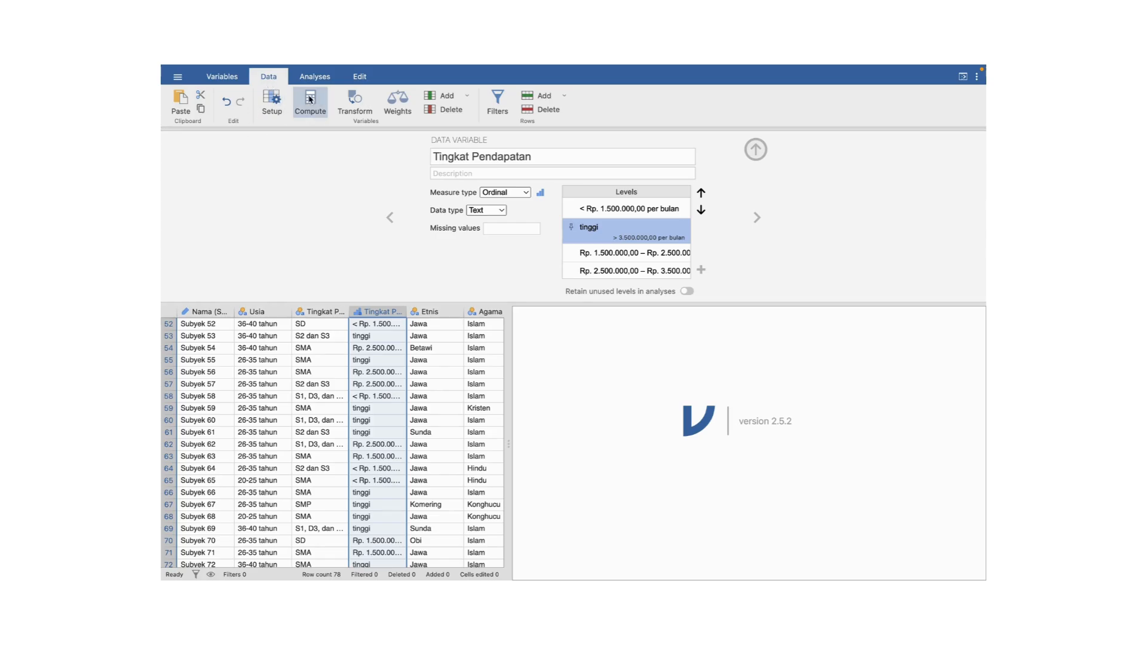
double_click(456, 160)
type("dummy")
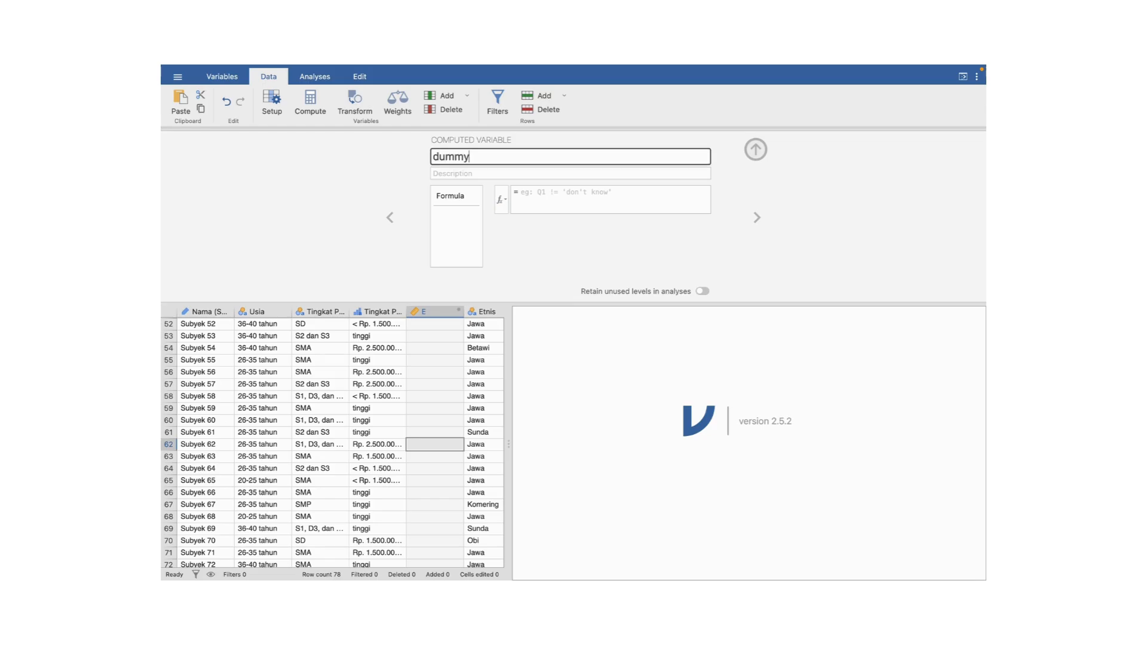
type("_pendapatan")
left_click(483, 173)
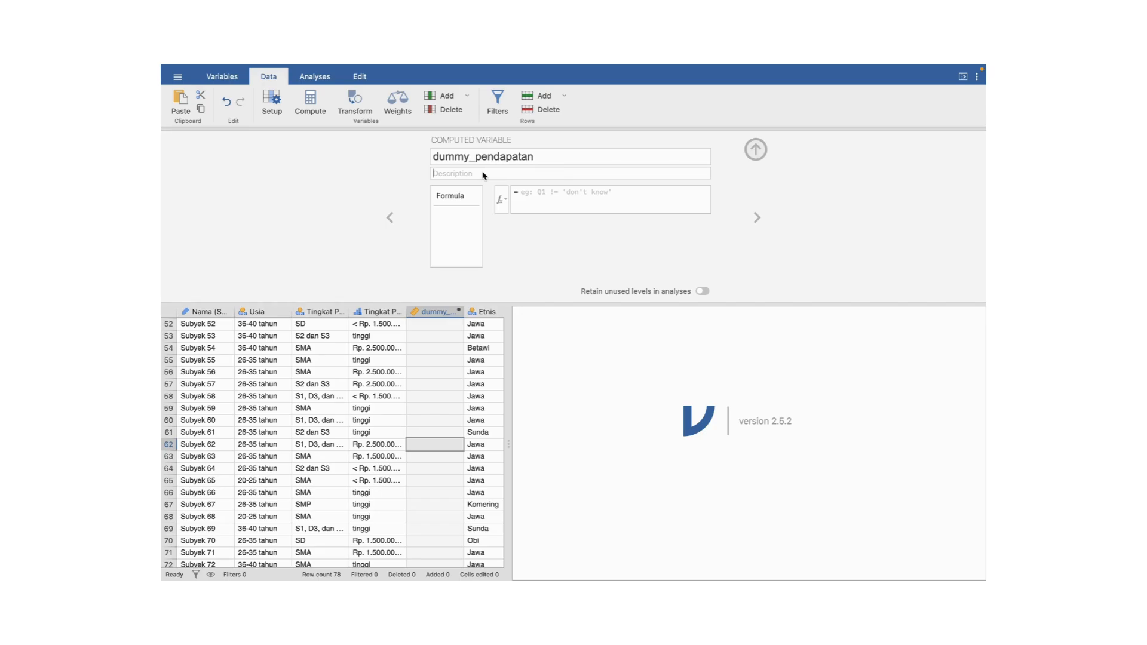
type("1")
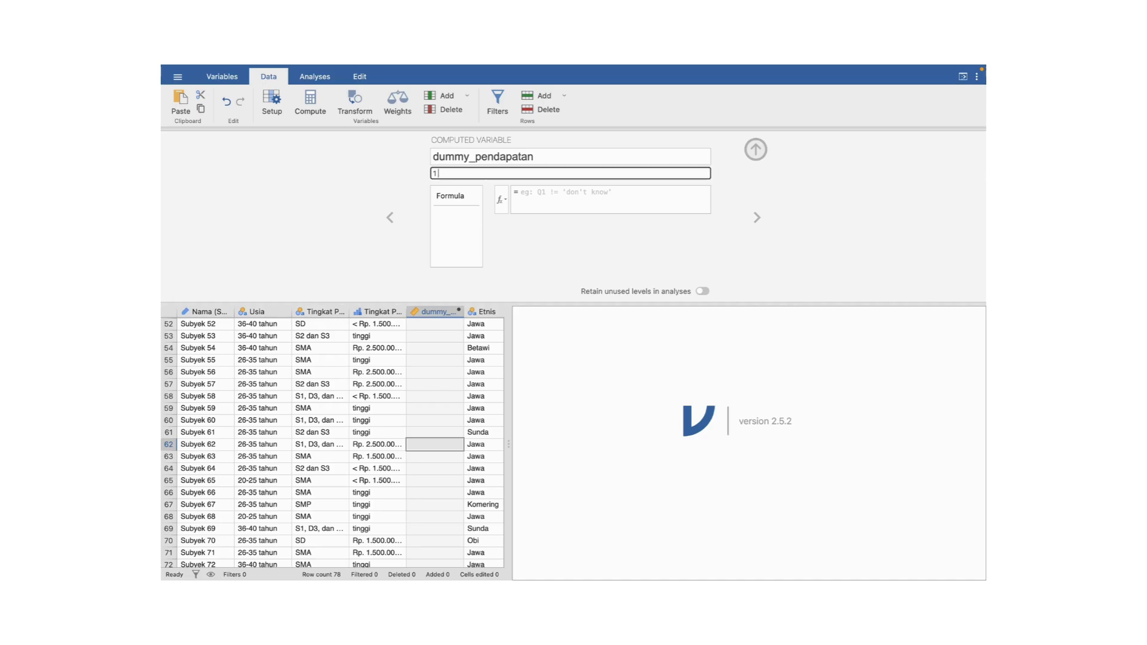
type(" >3.5 juta")
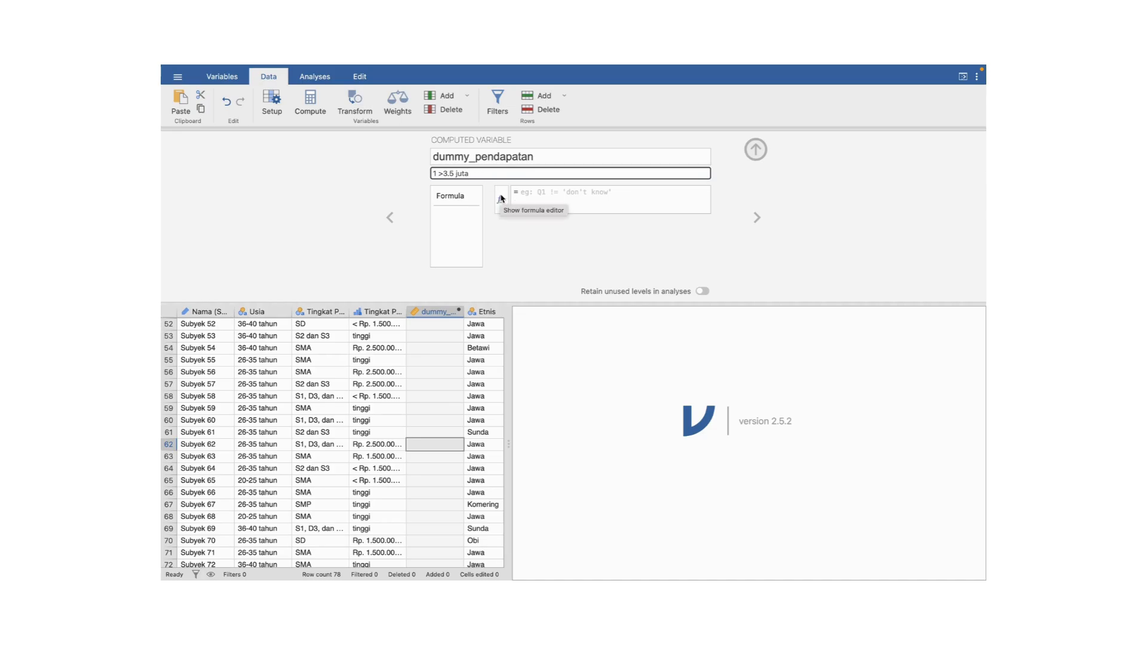
Define the dummy_pendapatan formula as IF(`Tingkat Pendapatan`=='tinggi',1,0).
left_click(501, 199)
scroll(526, 258, "down", 2)
scroll(526, 259, "down", 6)
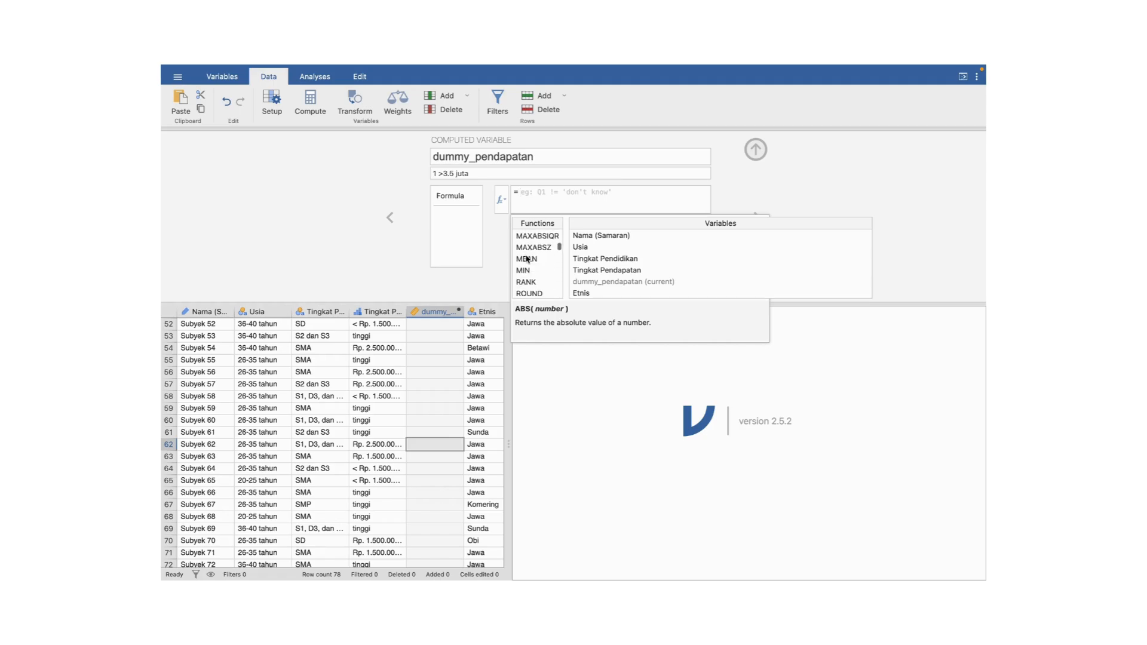
scroll(526, 259, "down", 2)
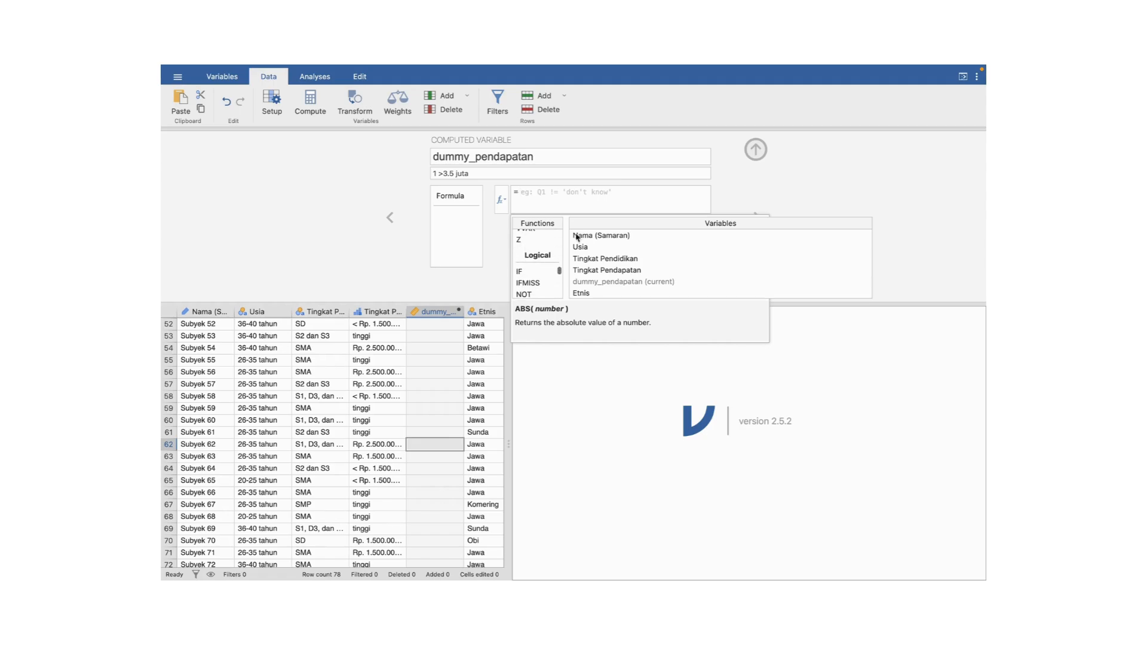
double_click(528, 275)
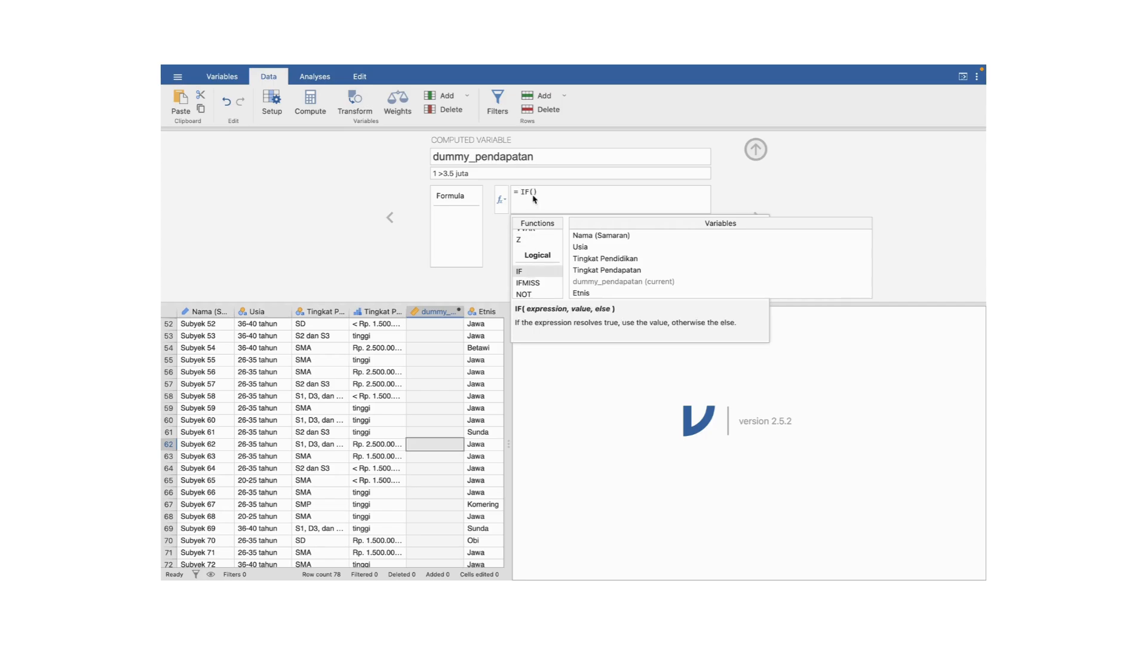
double_click(620, 278)
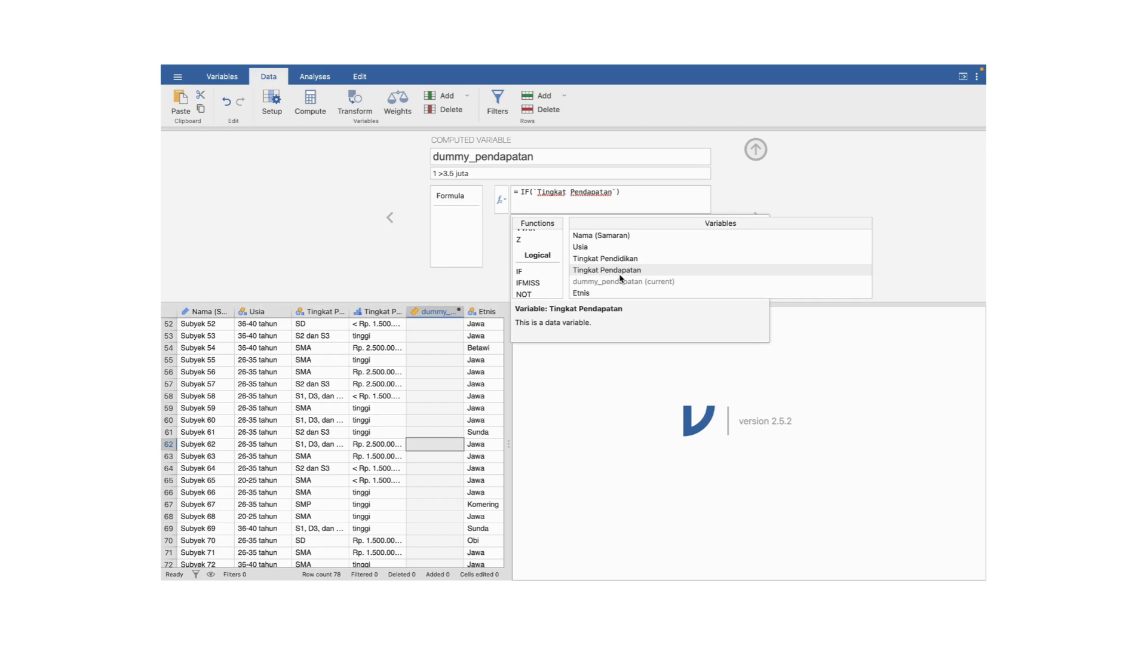
type("==")
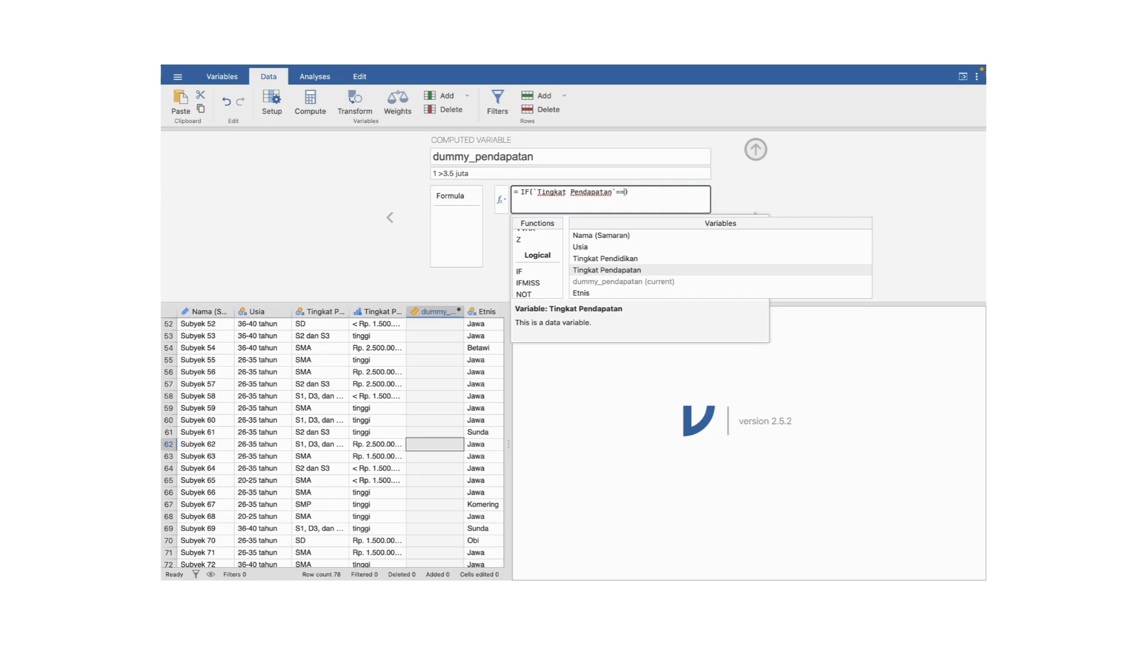
type("'tinggi',1,0")
key("Return")
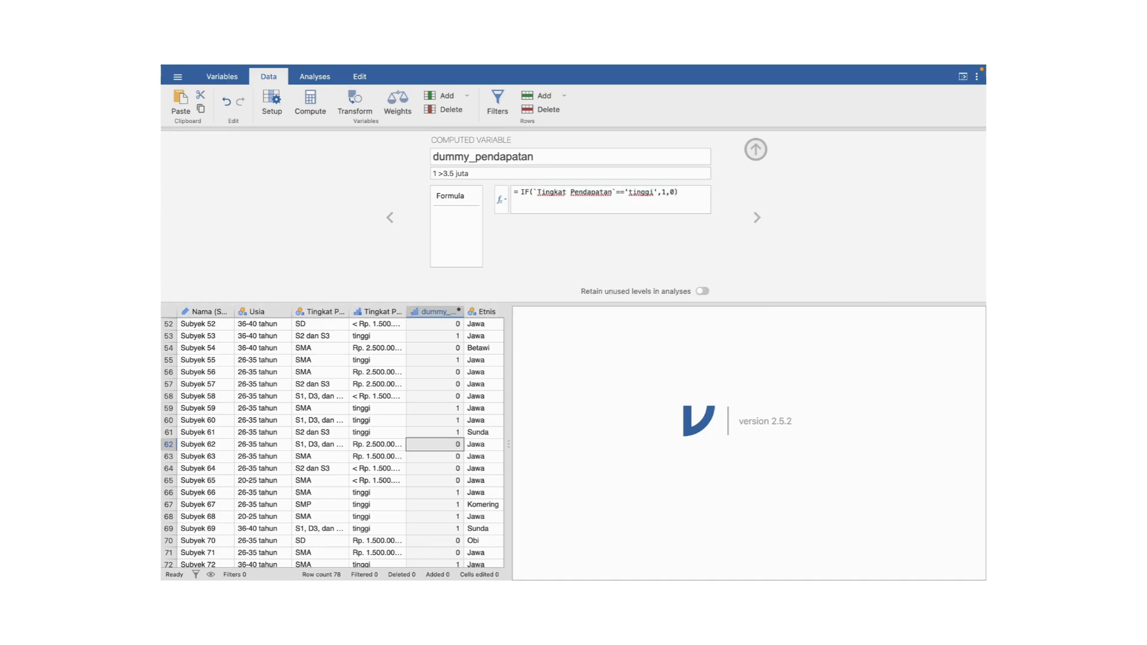
Compare the dummy_pendapatan codes with the Tingkat Pendapatan levels row by row.
left_click_drag(391, 312, 418, 392)
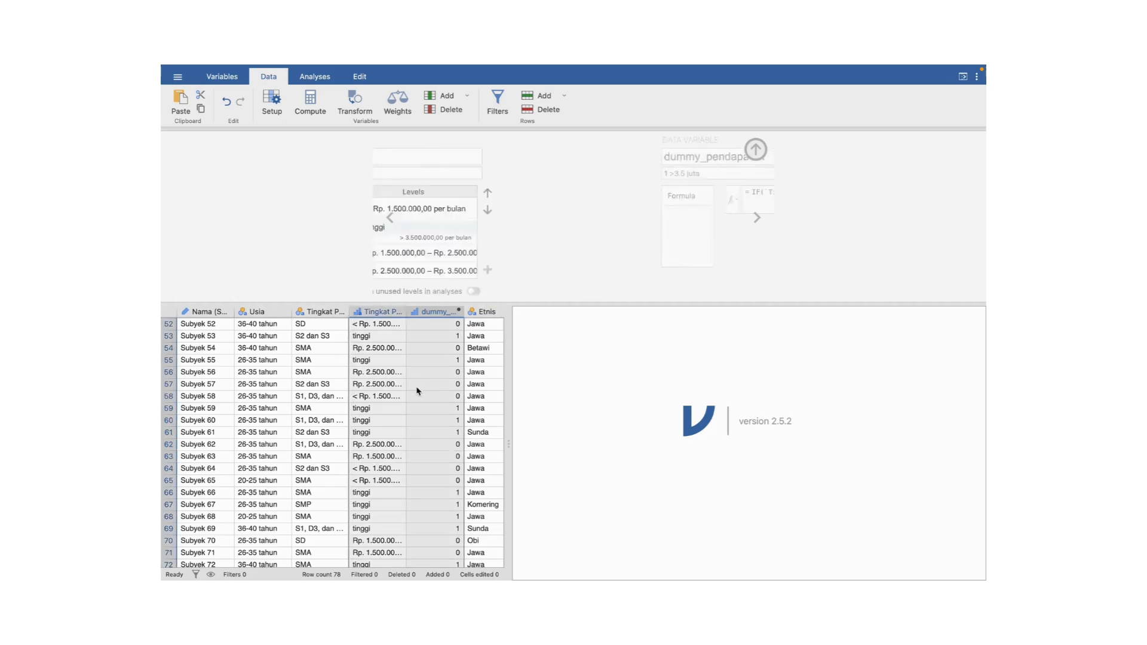
left_click(422, 311)
scroll(422, 334, "up", 1)
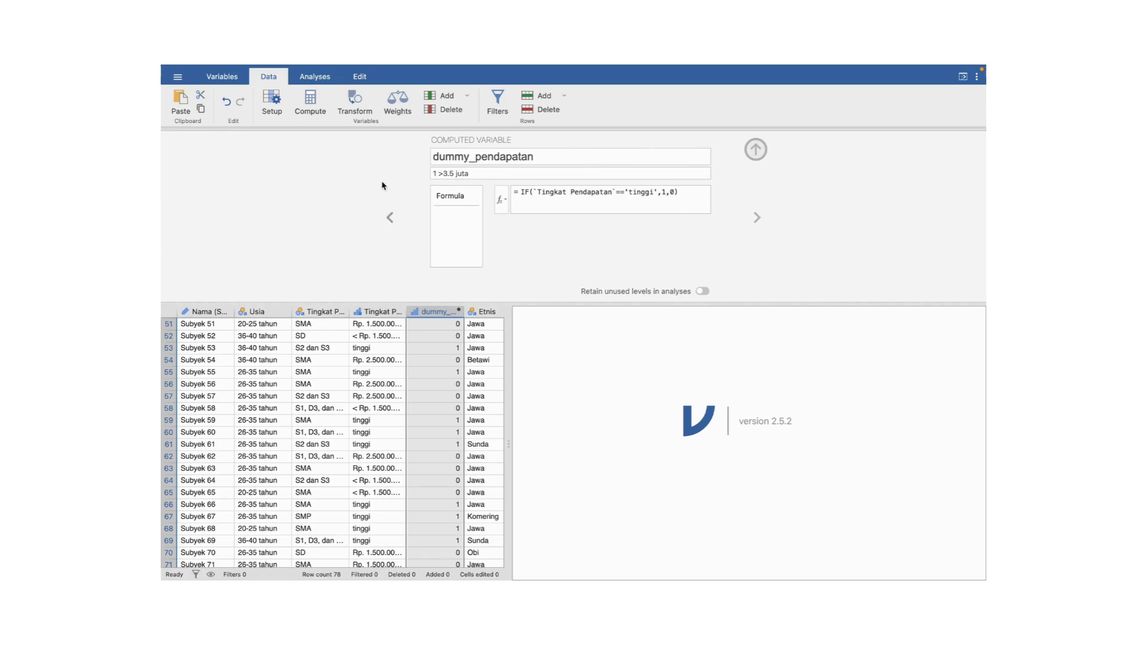
Start a linear regression analysis with HAPPINESS as the dependent variable.
left_click(308, 80)
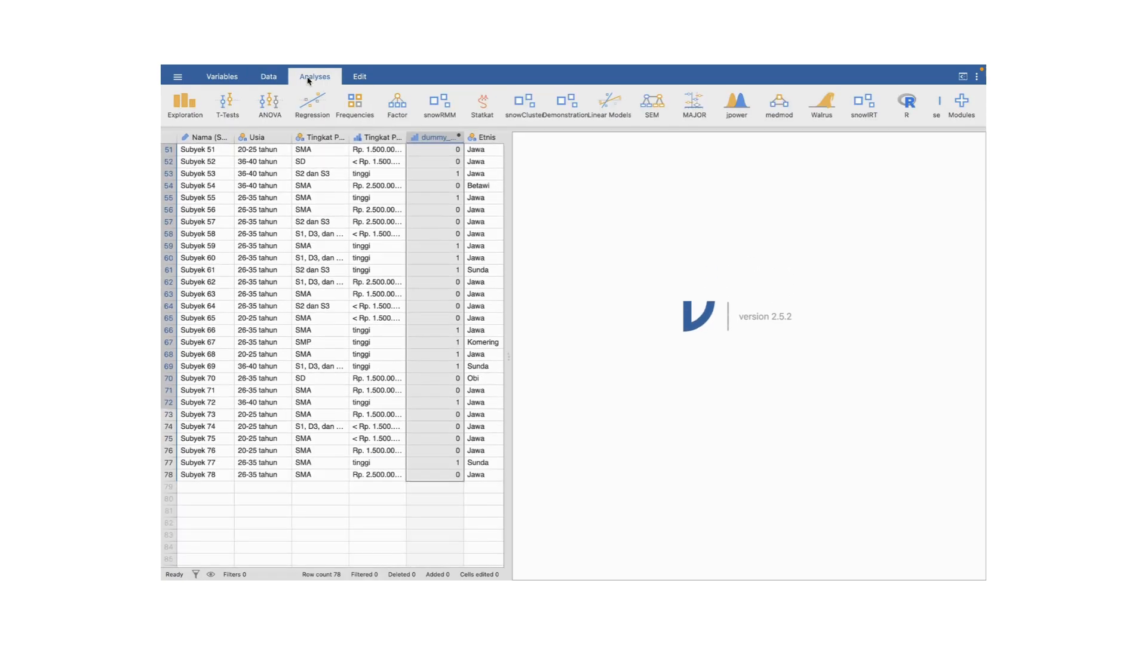
left_click(323, 138, "shift")
scroll(307, 215, "up", 10)
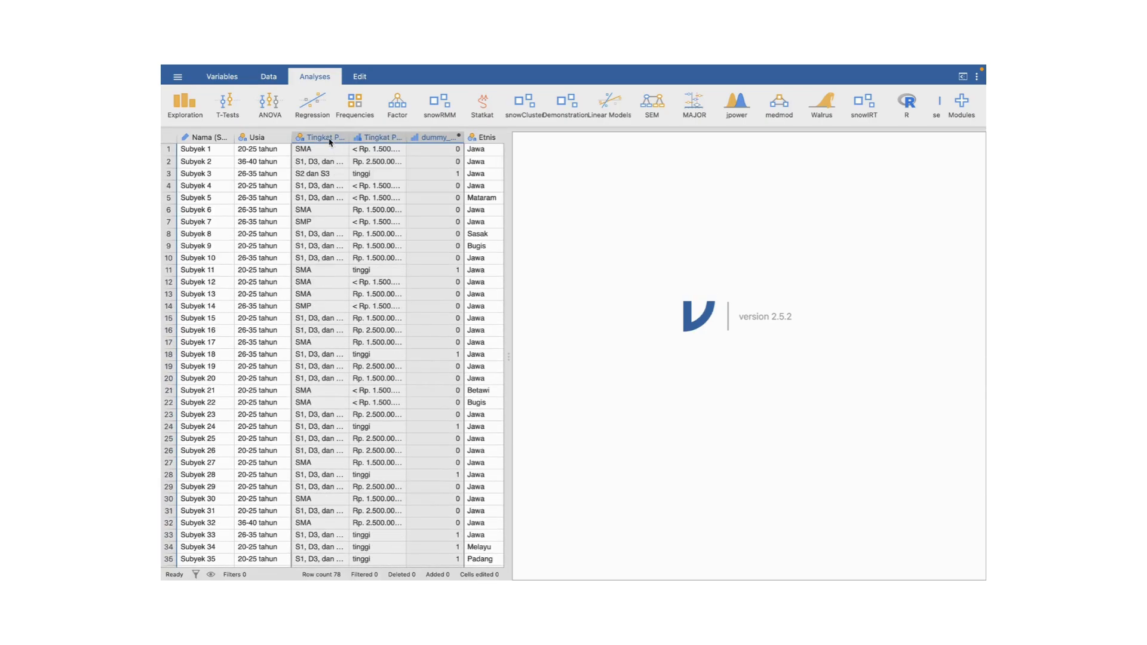
left_click(319, 108)
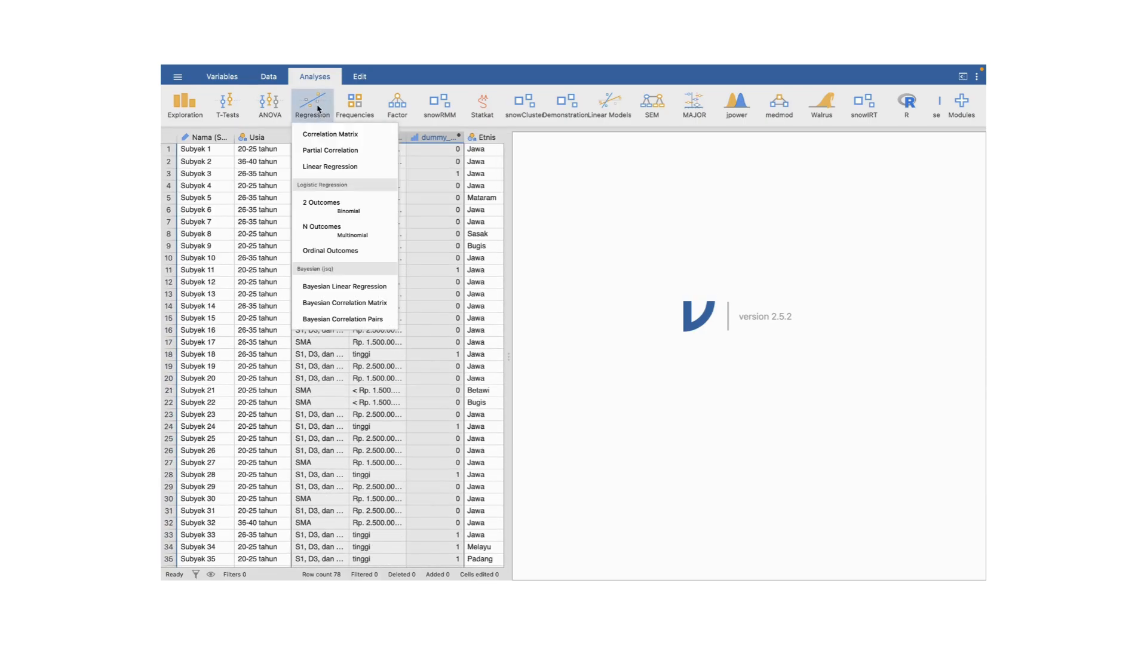
left_click(334, 173)
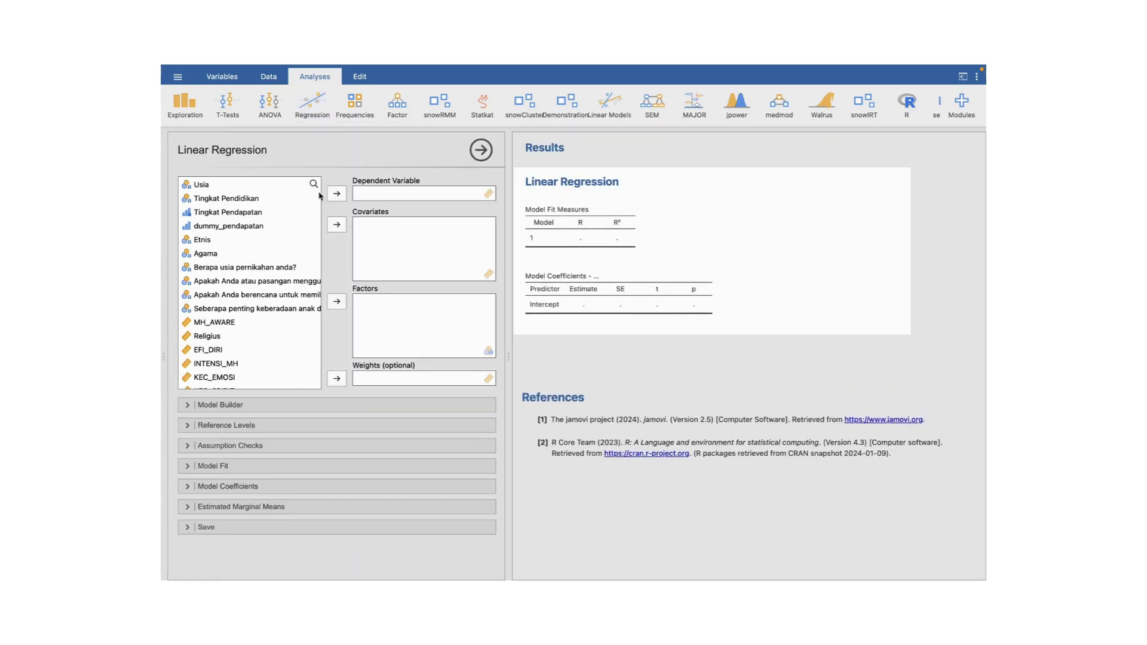
scroll(260, 352, "down", 2)
scroll(259, 352, "down", 1)
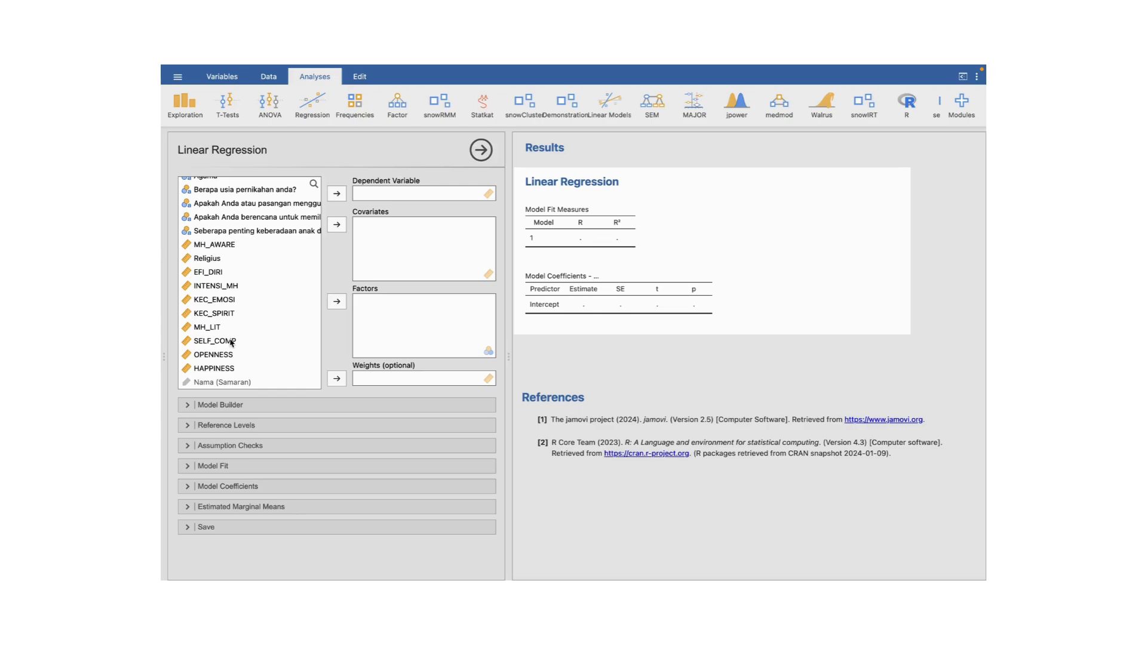
left_click(218, 369)
left_click(344, 192)
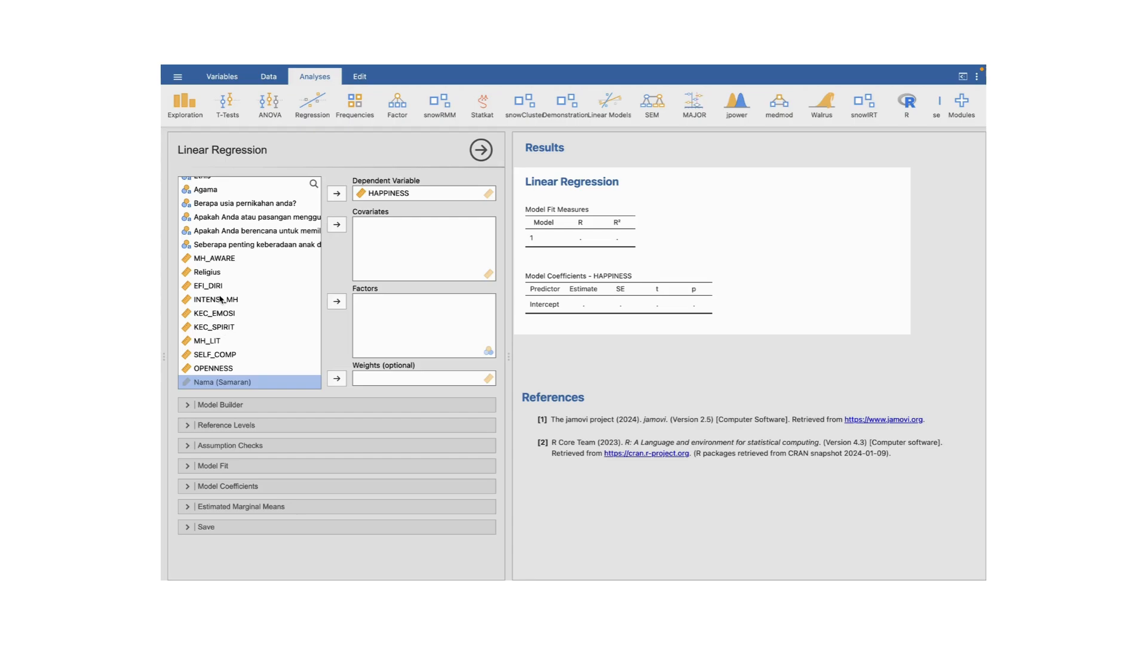
Add Religius and SELF_COMP as covariates of the linear regression.
left_click(208, 272)
left_click(337, 225)
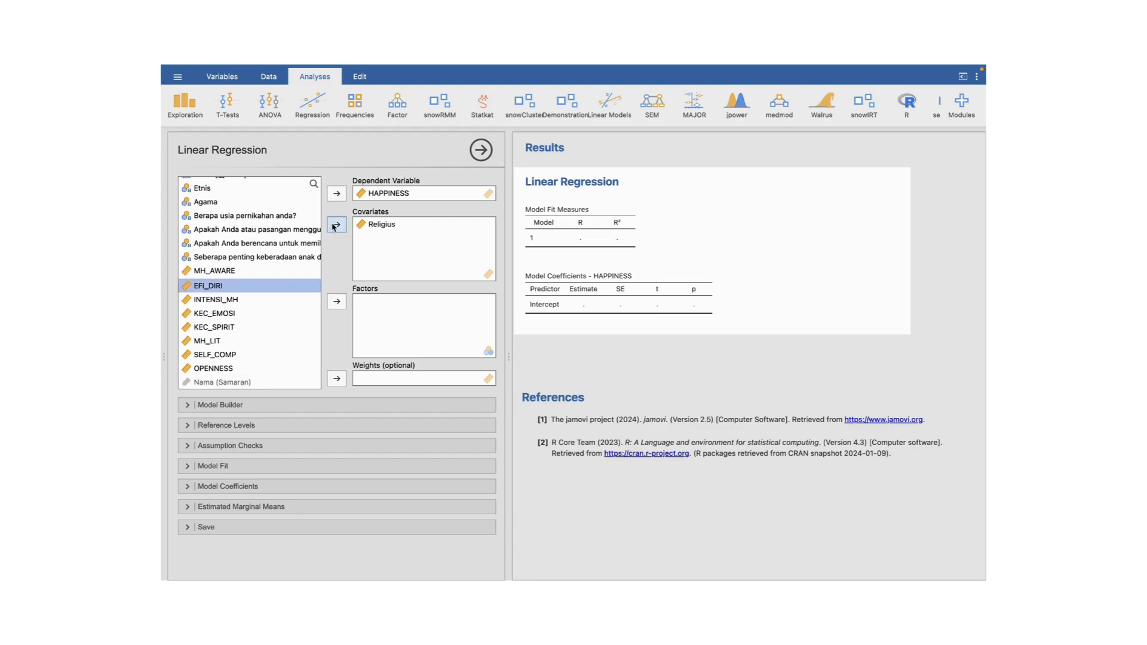
left_click(218, 356)
left_click(337, 225)
Try dummy_pendapatan as a third covariate beside Religius and SELF_COMP, and take it out again.
scroll(296, 287, "up", 2)
scroll(296, 287, "up", 1)
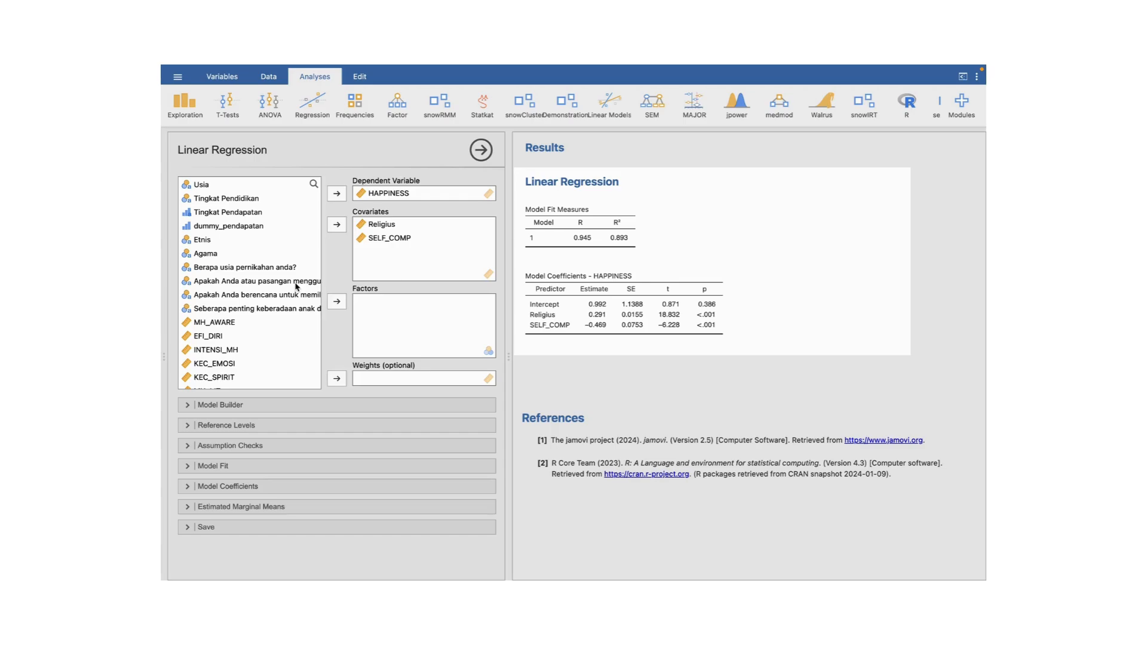
left_click(232, 227)
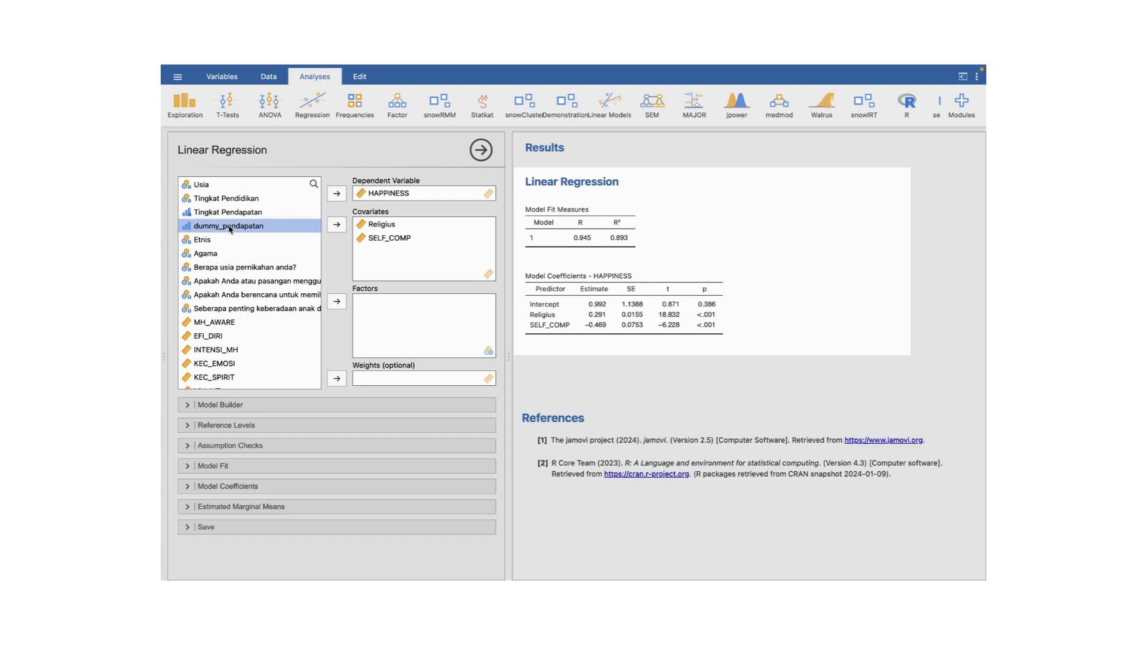
left_click(334, 227)
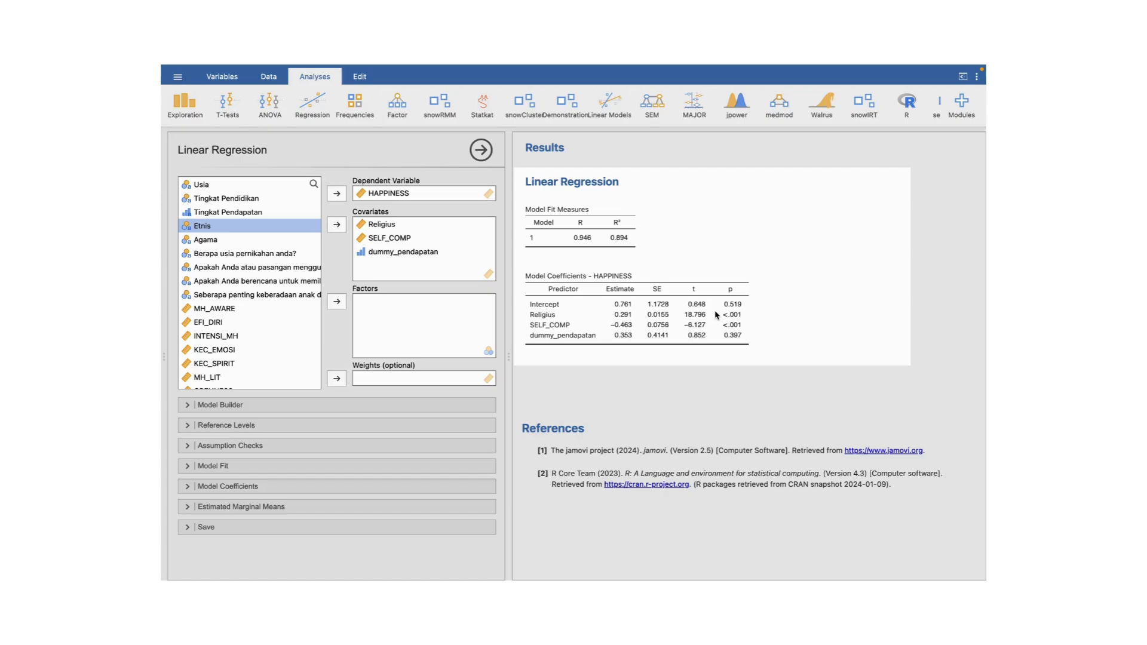
left_click(375, 259)
left_click(335, 224)
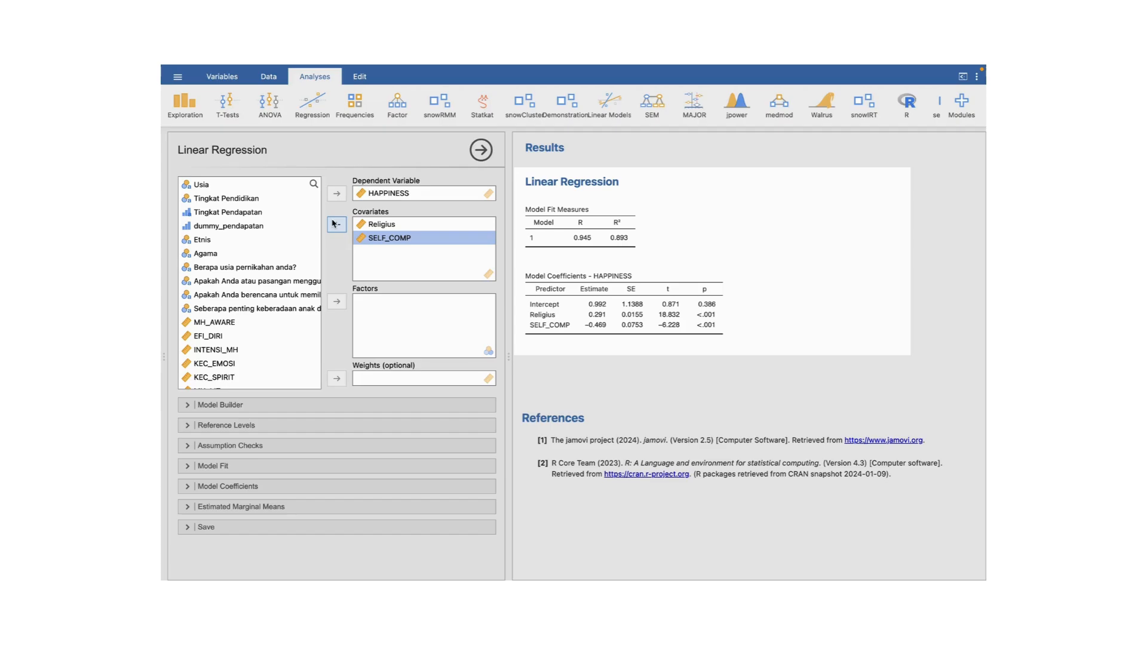
Try the original Tingkat Pendapatan variable as a factor in the regression, and remove it again.
left_click(252, 216)
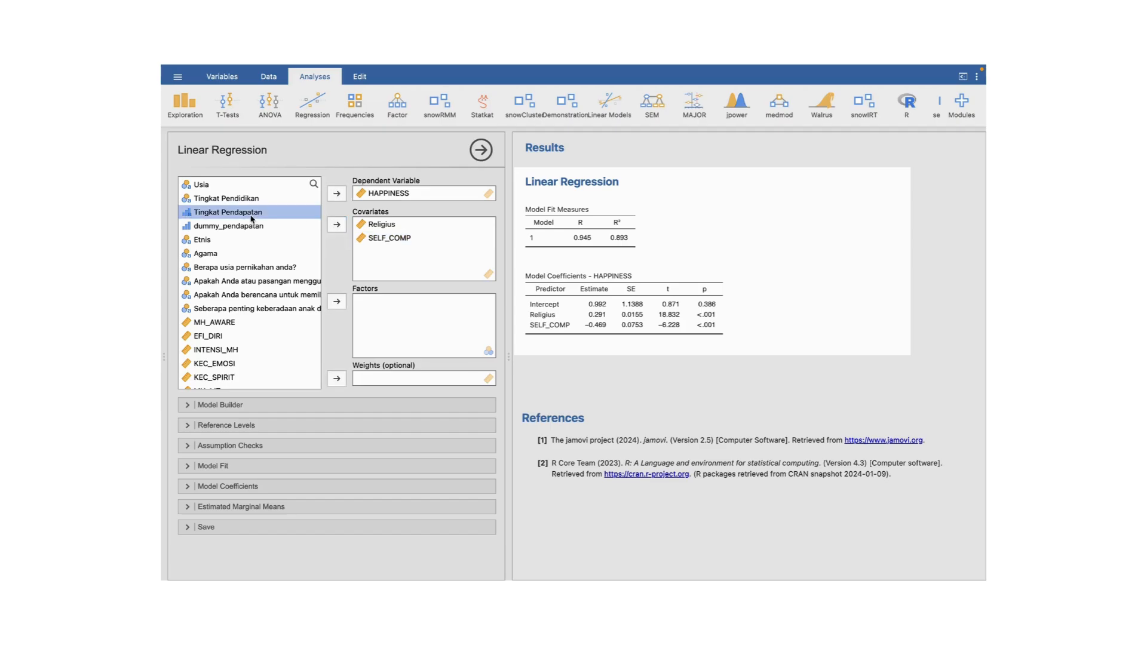
left_click(334, 303)
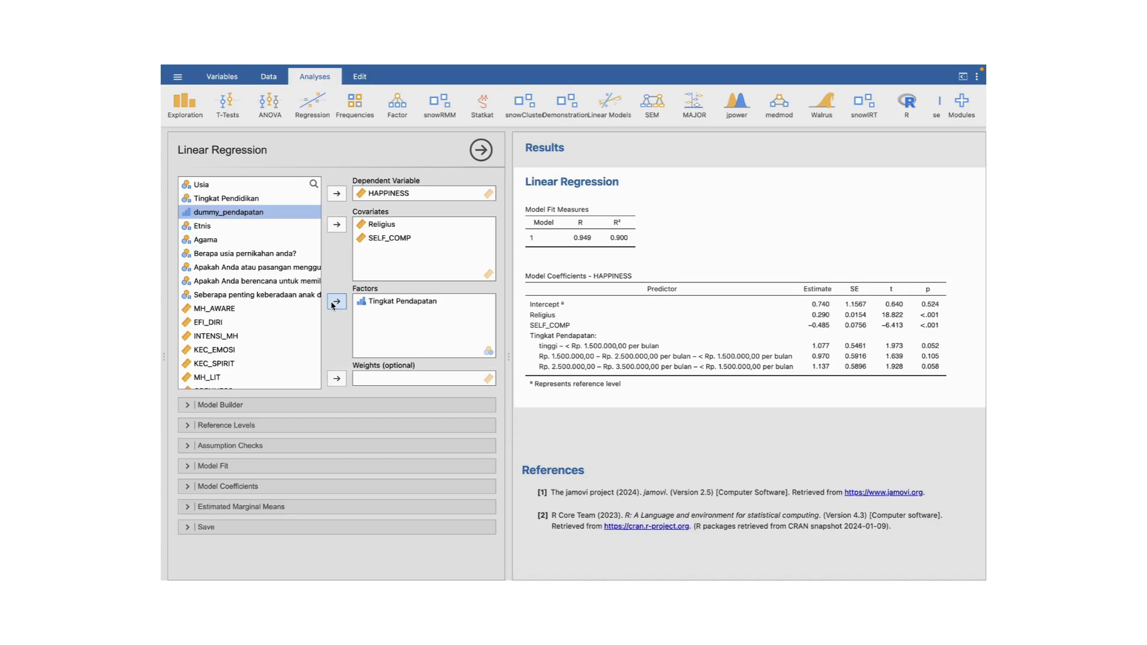
left_click(391, 301)
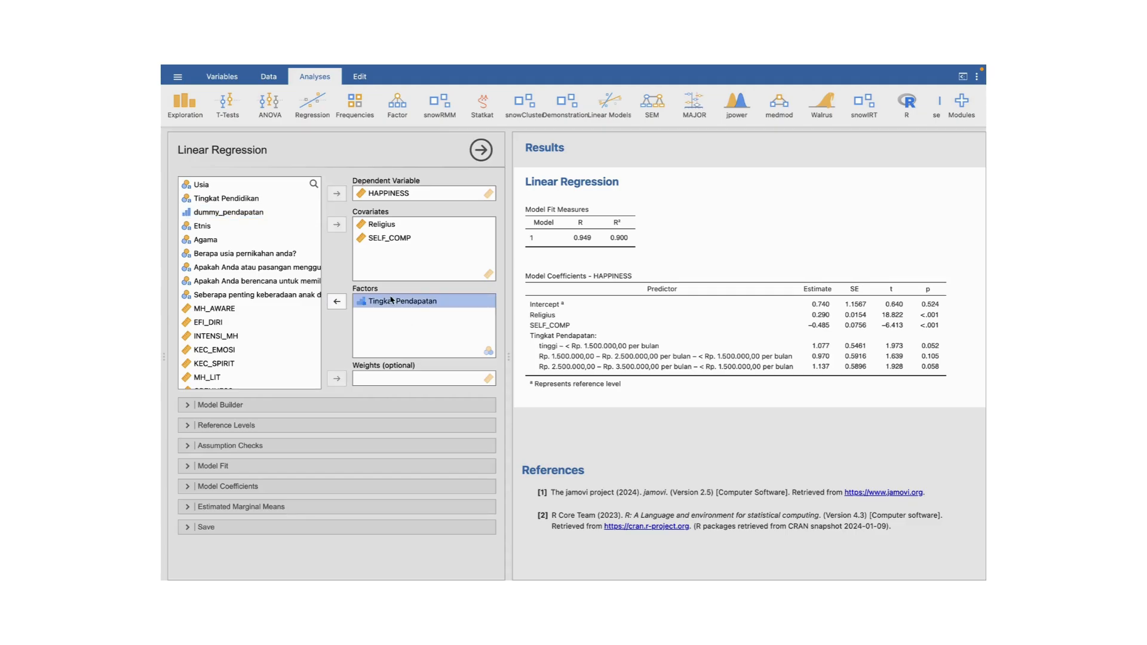
left_click(344, 304)
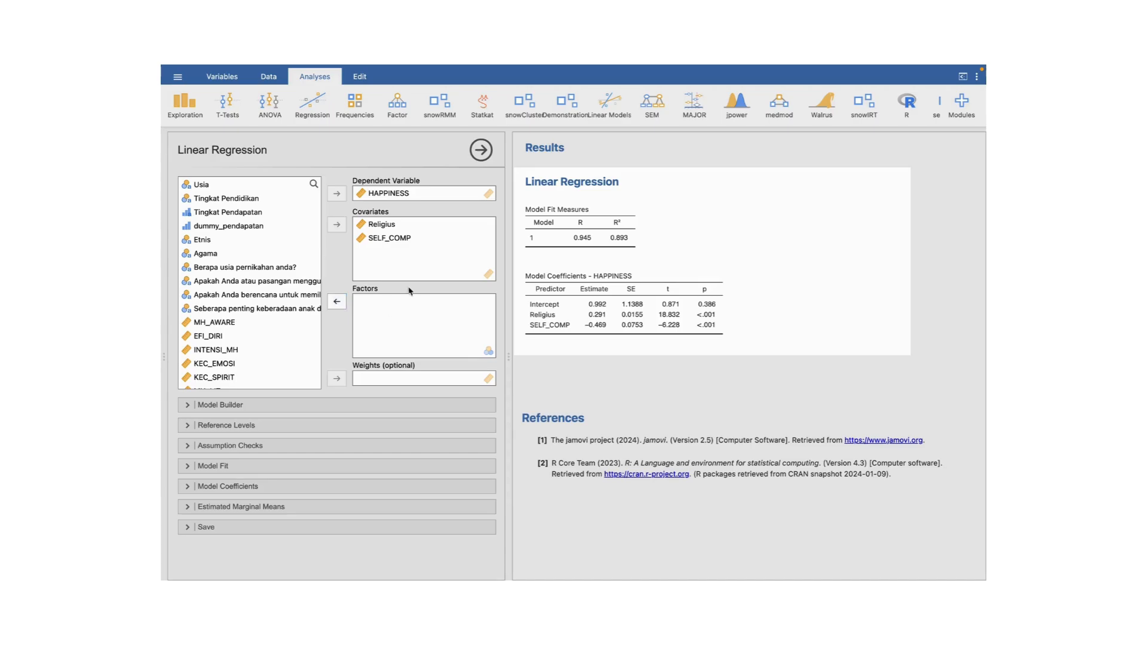
Include dummy_pendapatan among the covariates of the regression.
left_click(255, 227)
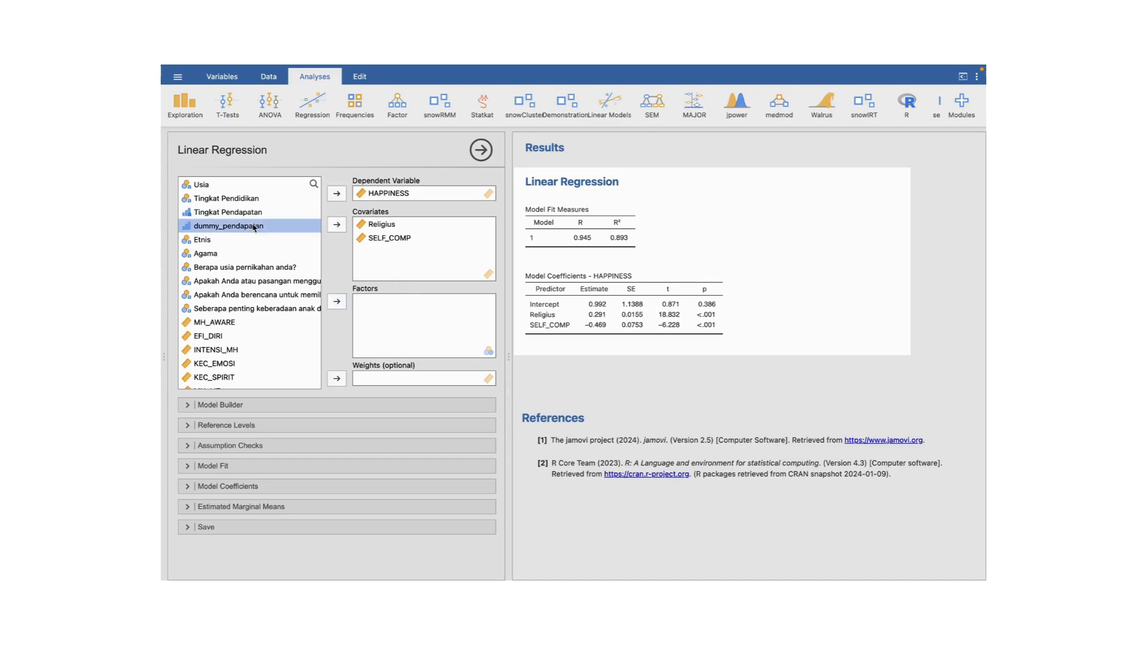
left_click(337, 224)
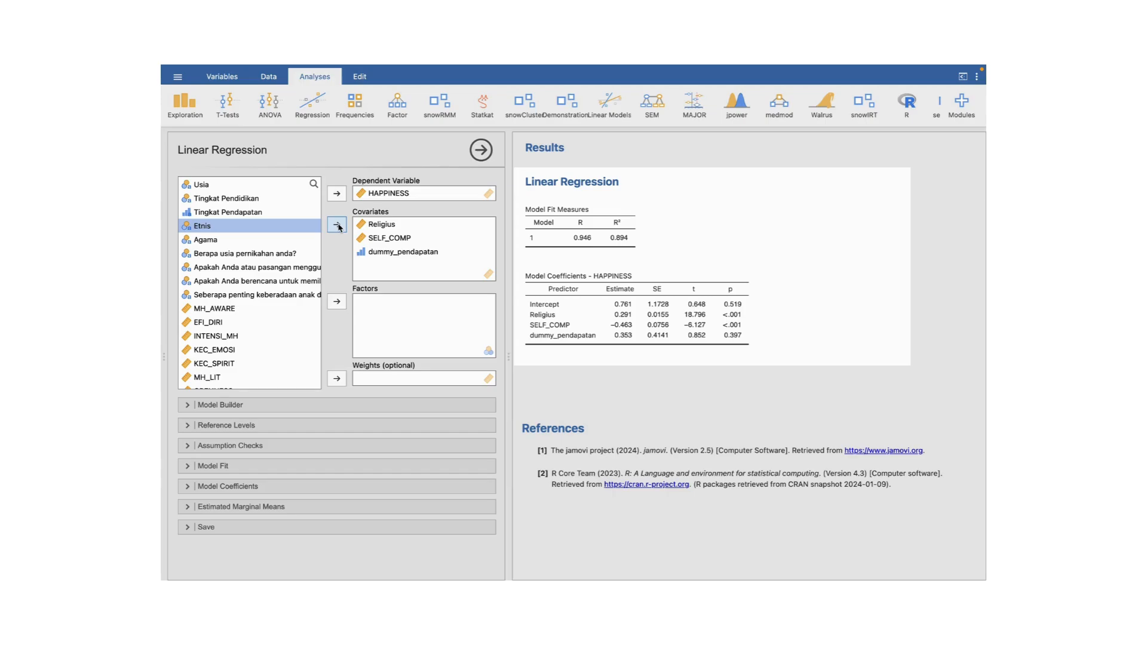
Reduce Block 1 of the regression model to Religius only and add two new blocks, Block 2 and Block 3.
left_click(301, 406)
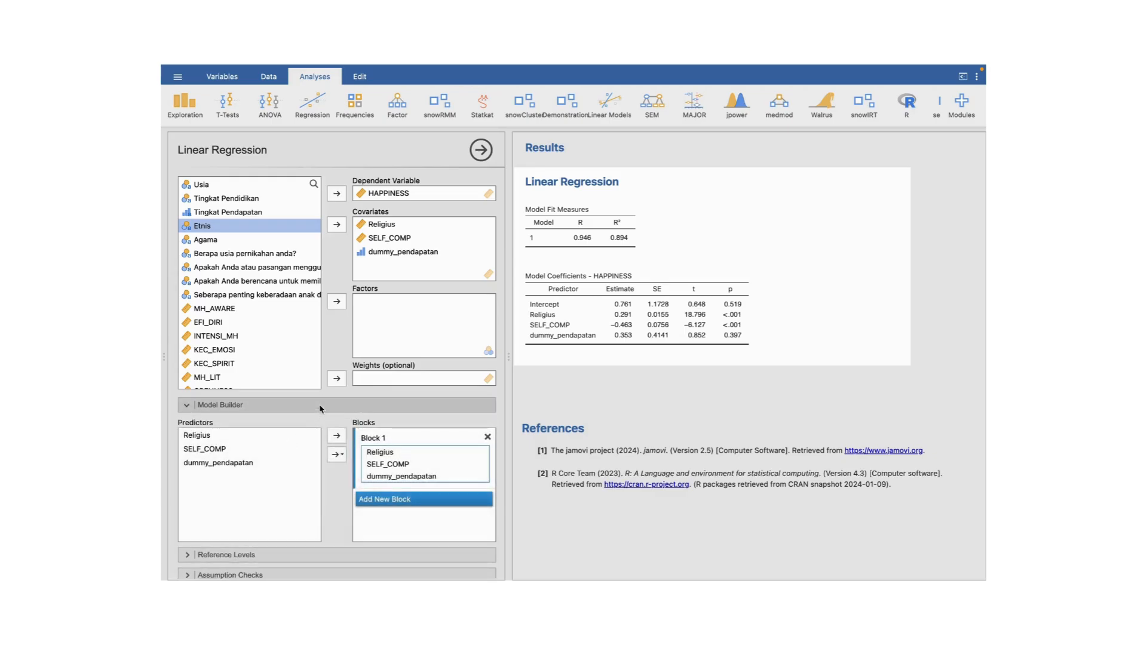
scroll(318, 402, "down", 3)
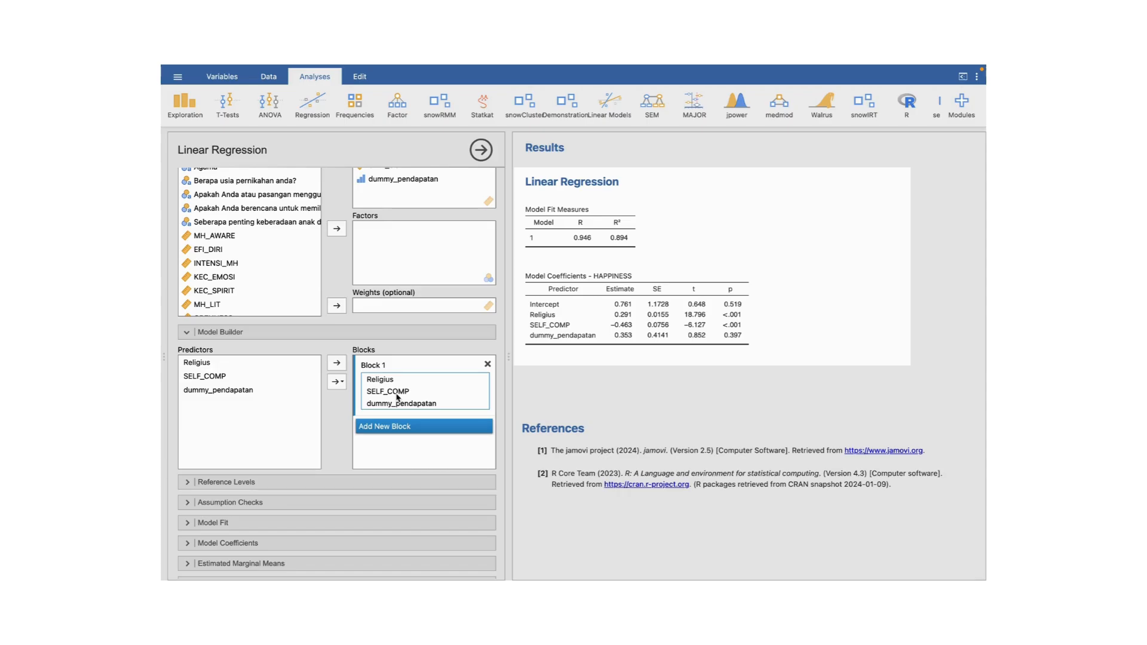
left_click(394, 391)
left_click(337, 364)
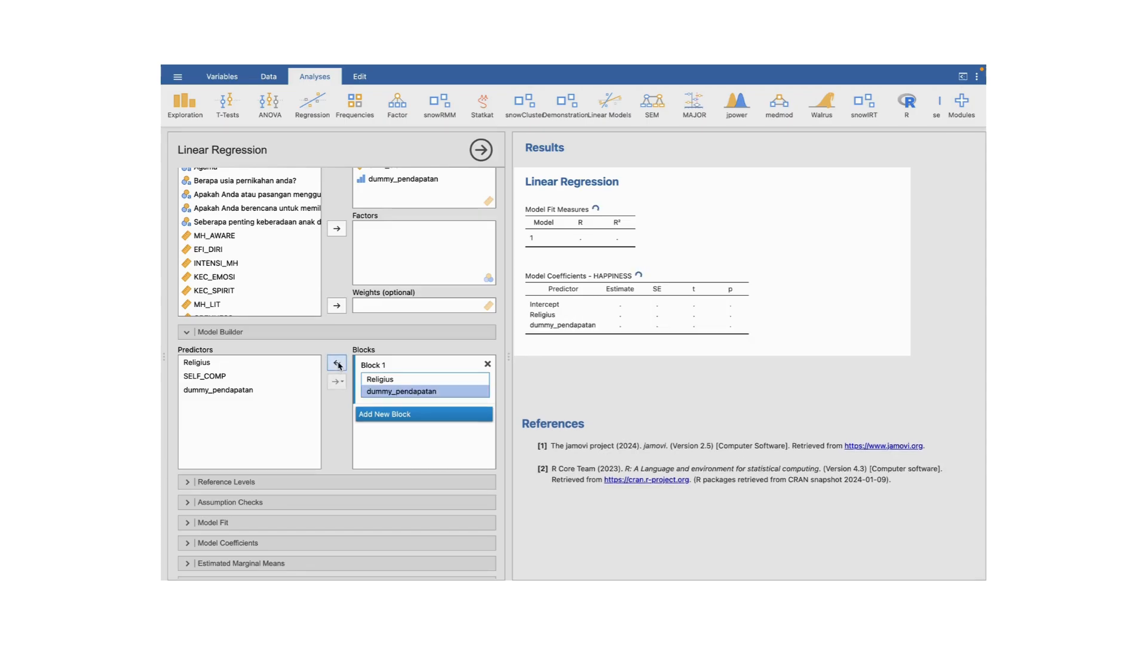
left_click(338, 364)
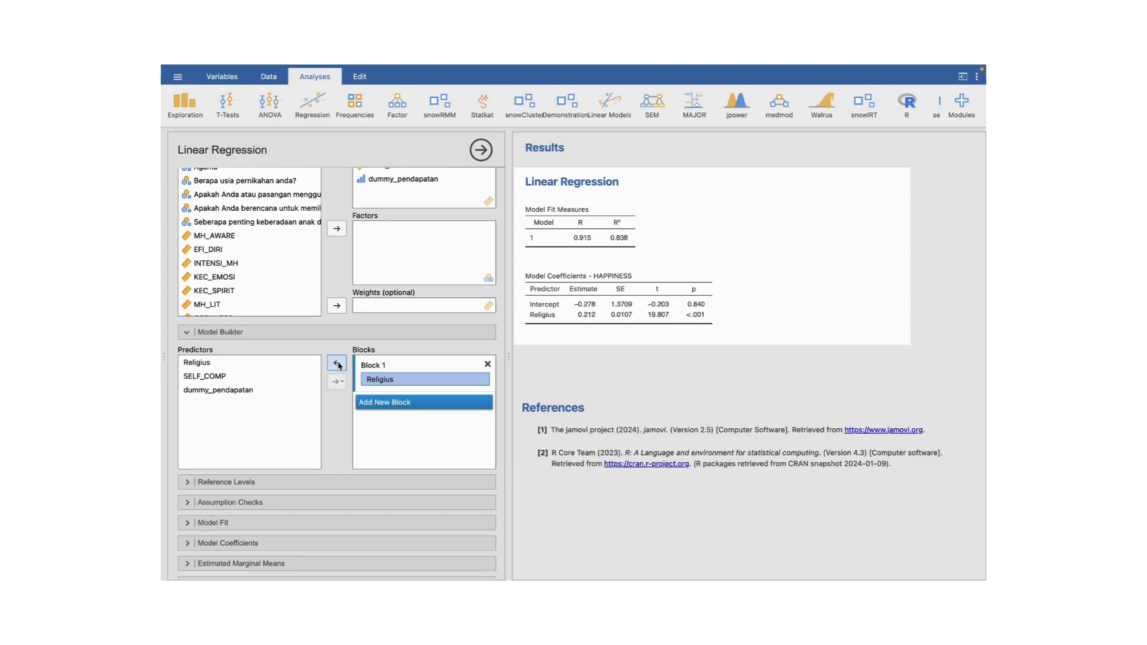
left_click(393, 402)
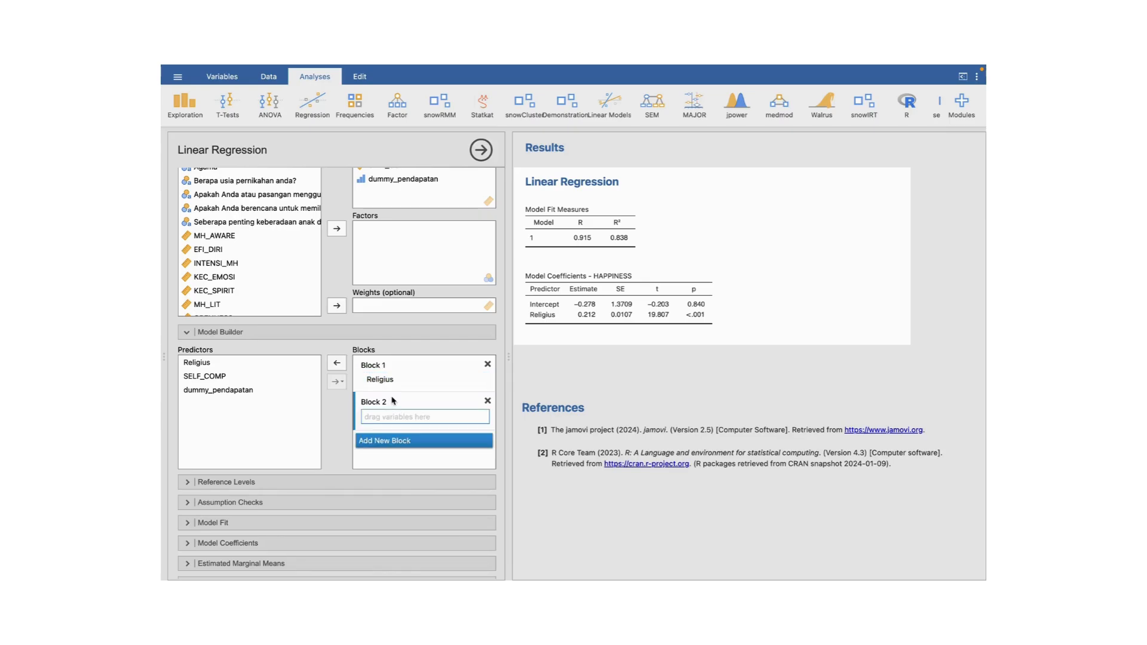
left_click(394, 440)
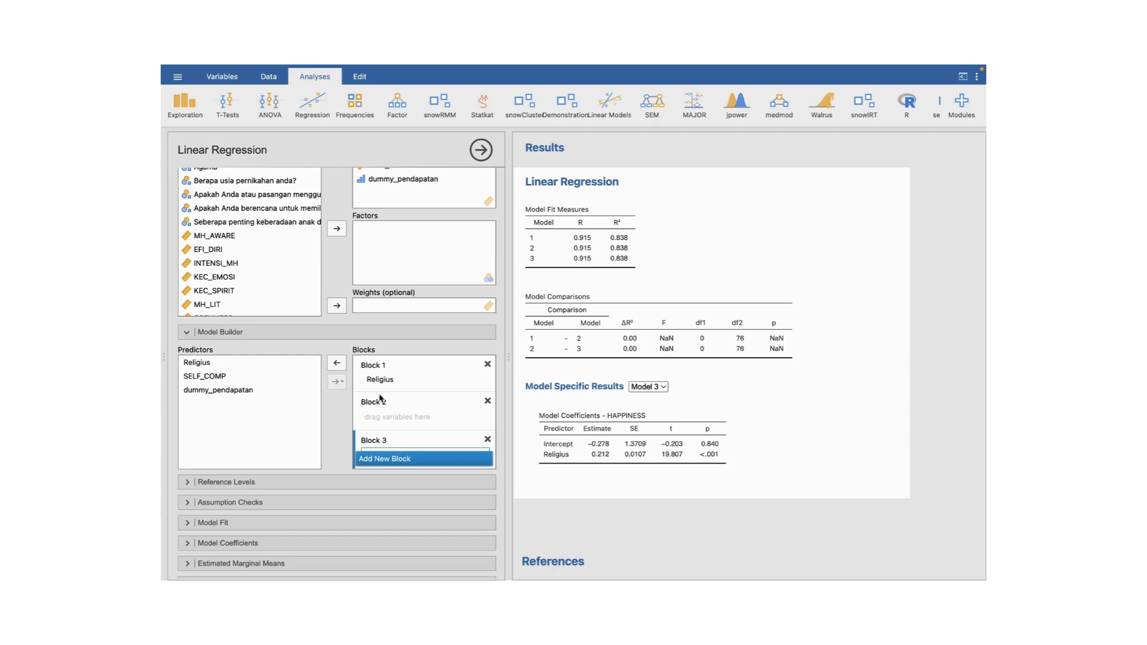
Try placing SELF_COMP in Block 3 of the model, and take it out again.
left_click(225, 378)
left_click(337, 362)
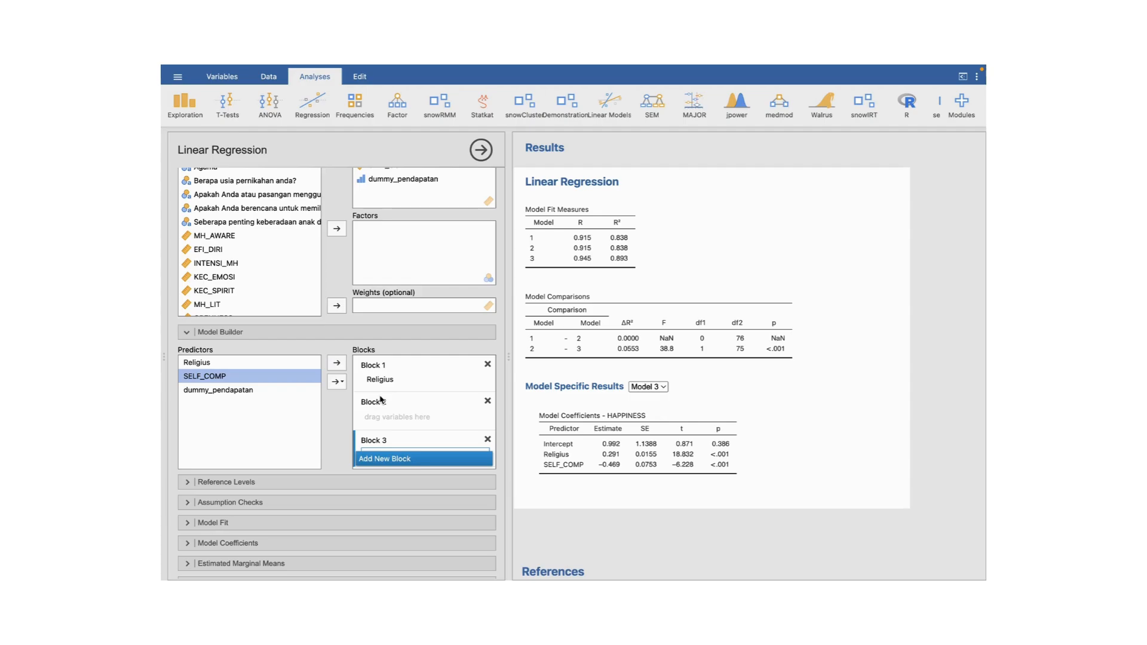
scroll(401, 423, "down", 1)
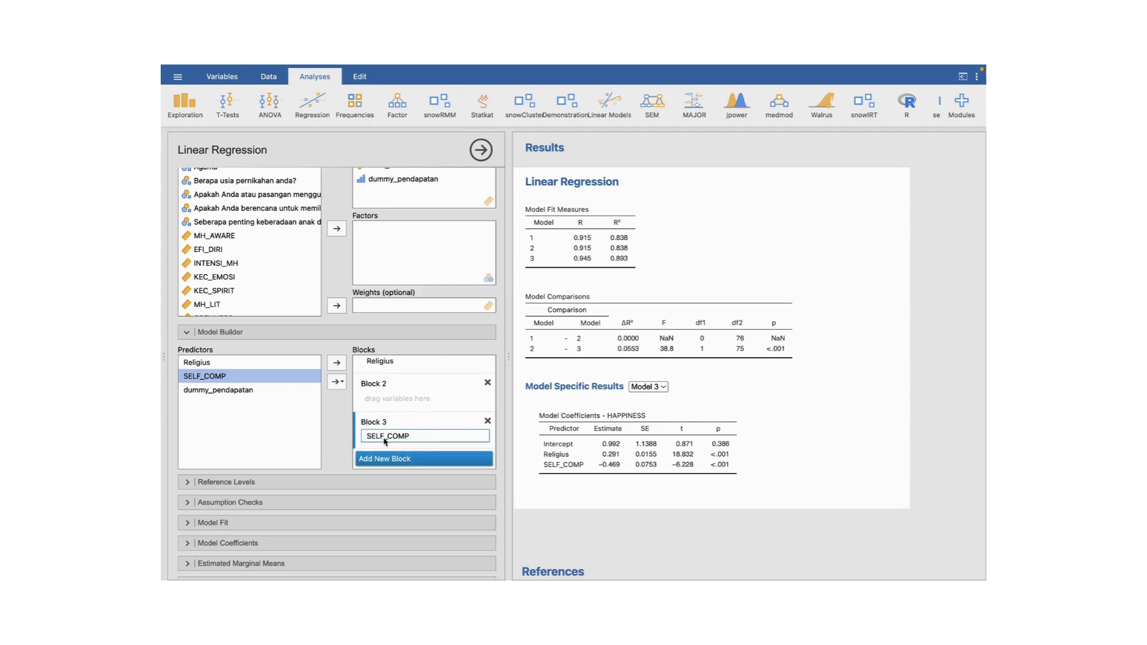
left_click(385, 438)
left_click(336, 362)
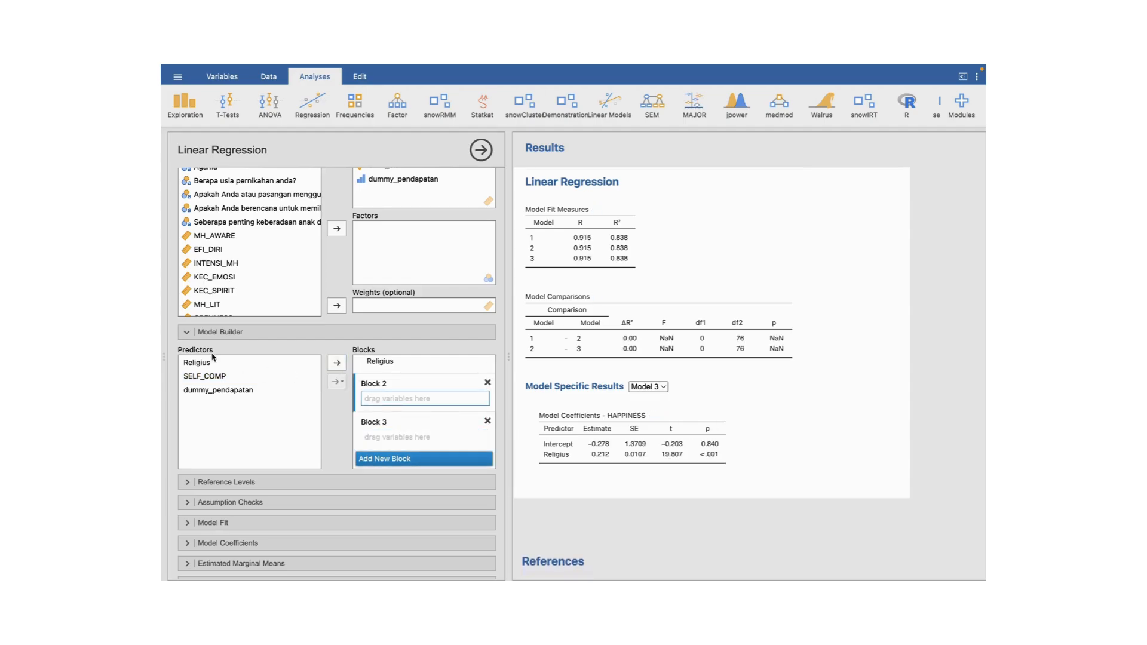
Assign SELF_COMP to Block 2 and dummy_pendapatan to Block 3 of the hierarchical model.
left_click(205, 376)
left_click(336, 363)
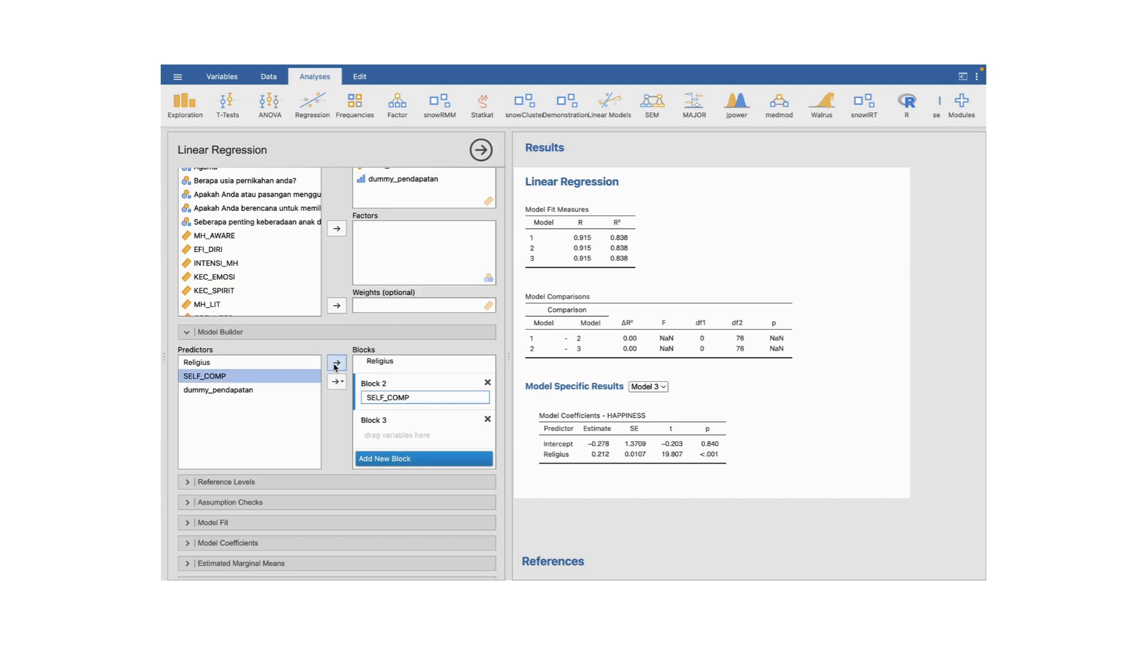
left_click(385, 441)
left_click(232, 391)
left_click(332, 365)
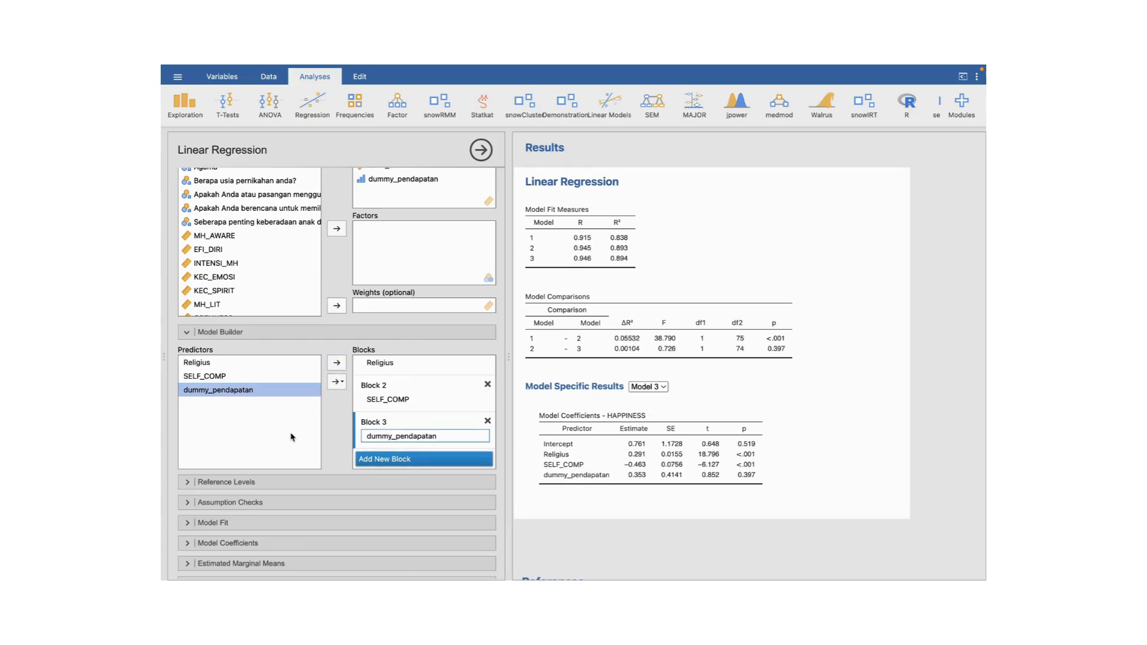
Enable the autocorrelation test, collinearity statistics, normality test, Q-Q plot of residuals, residual plots and Cook's distance for the regression.
scroll(323, 488, "down", 1)
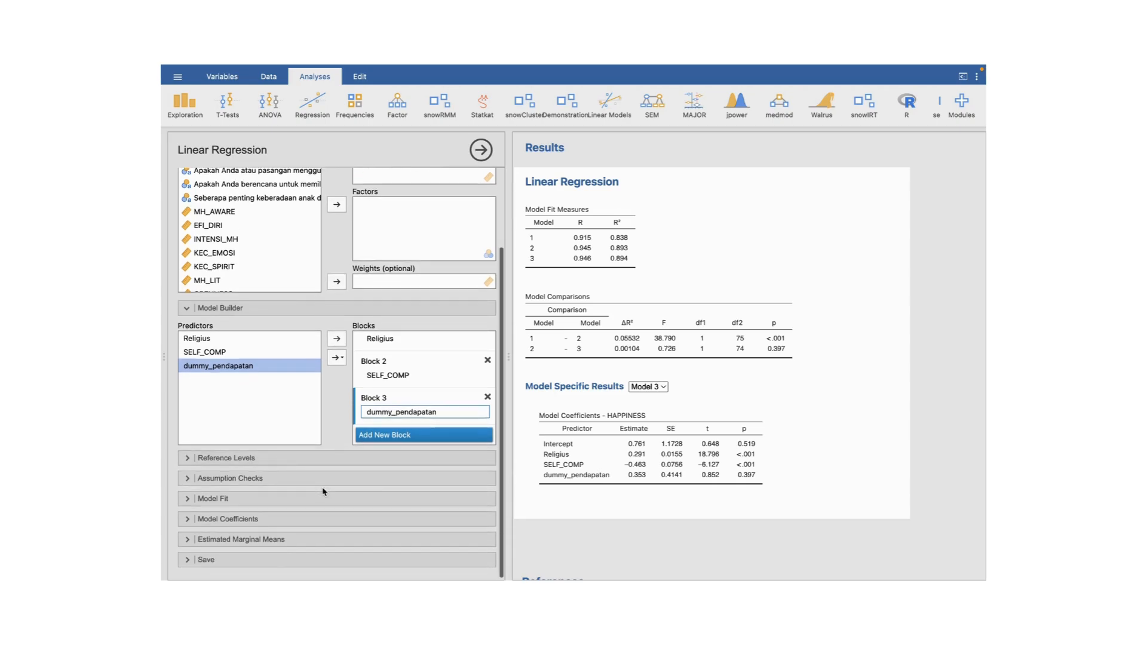
left_click(263, 458)
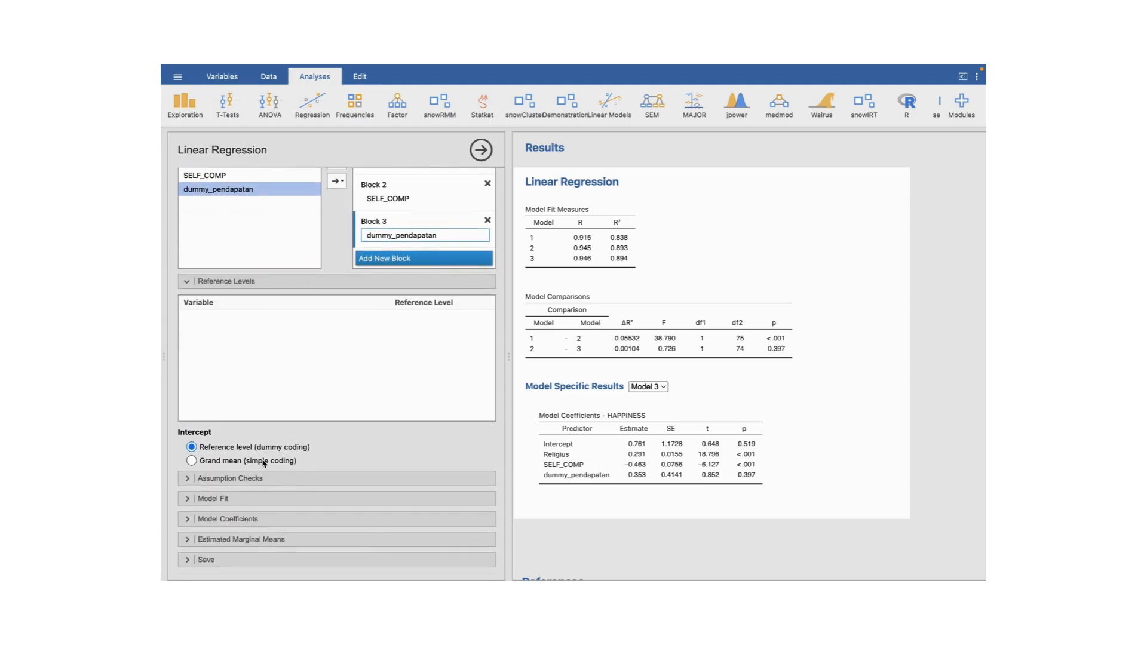
left_click(263, 478)
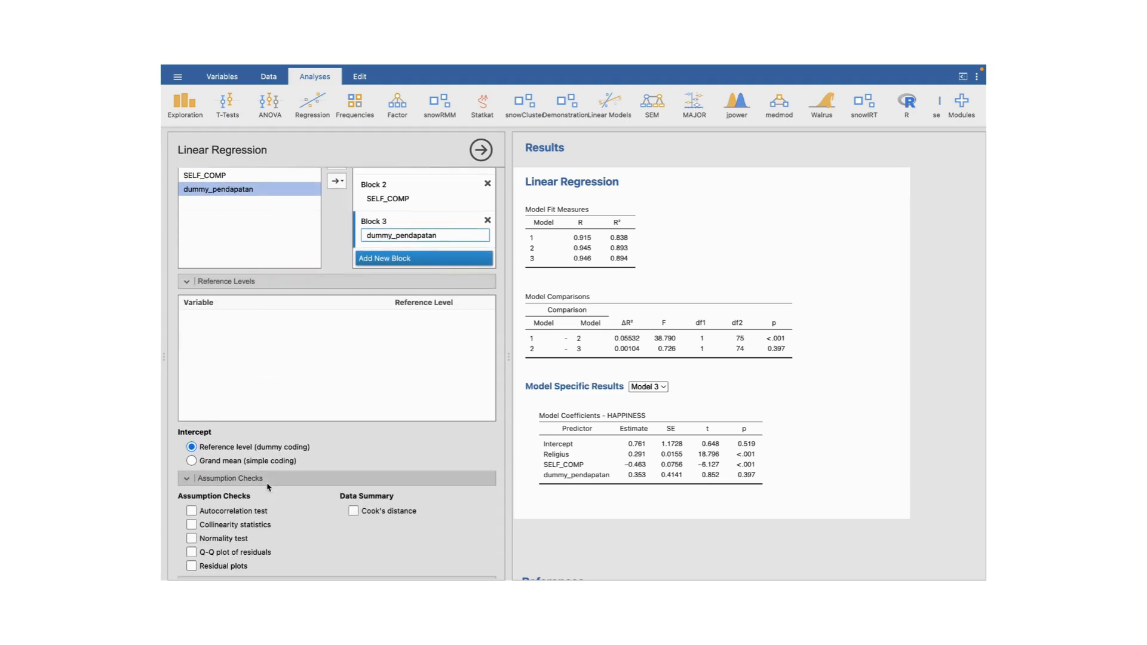
left_click(261, 511)
left_click(261, 525)
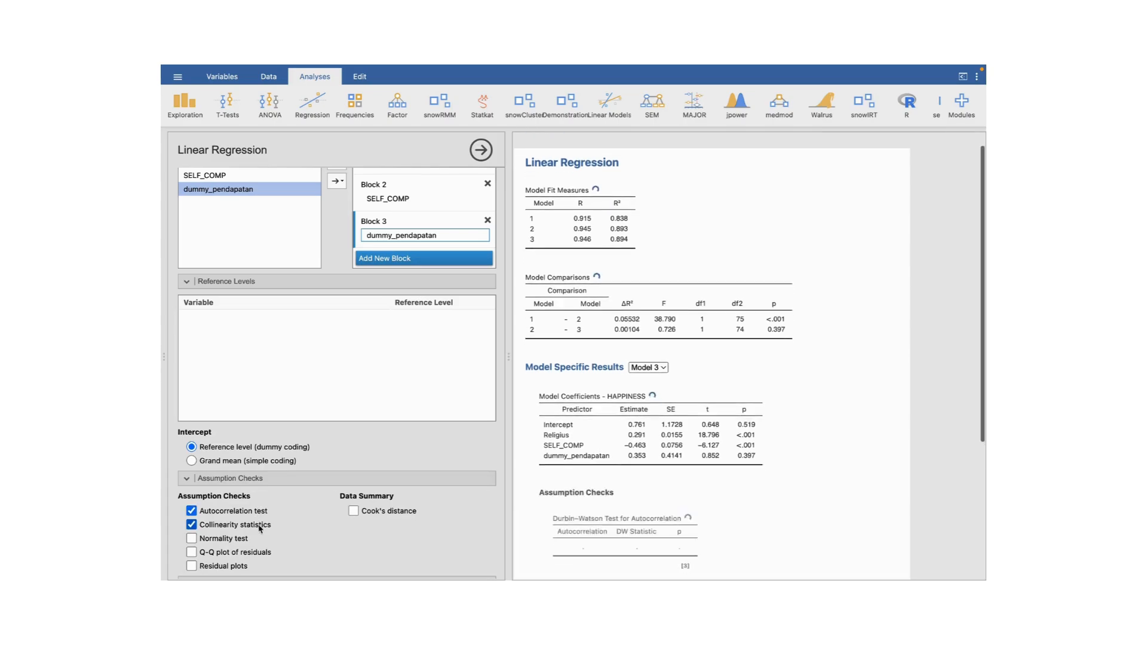
left_click(232, 538)
left_click(227, 552)
left_click(223, 565)
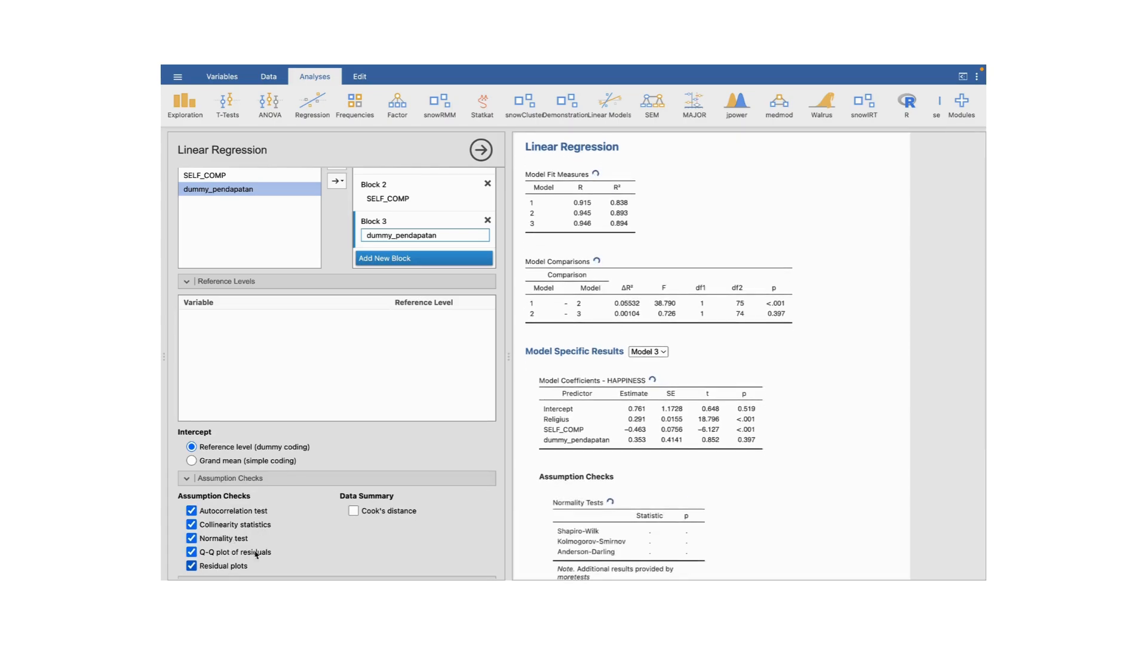
left_click(380, 514)
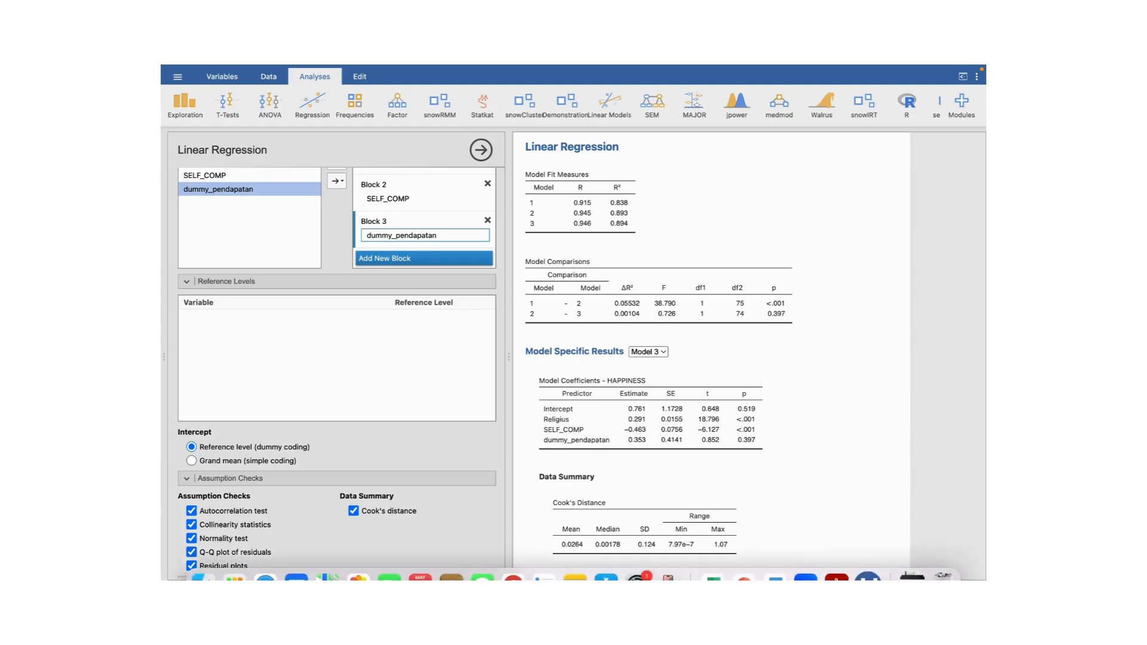
Add the overall F test, Adjusted R² and AIC to the regression's model fit output.
scroll(245, 518, "down", 3)
left_click(257, 499)
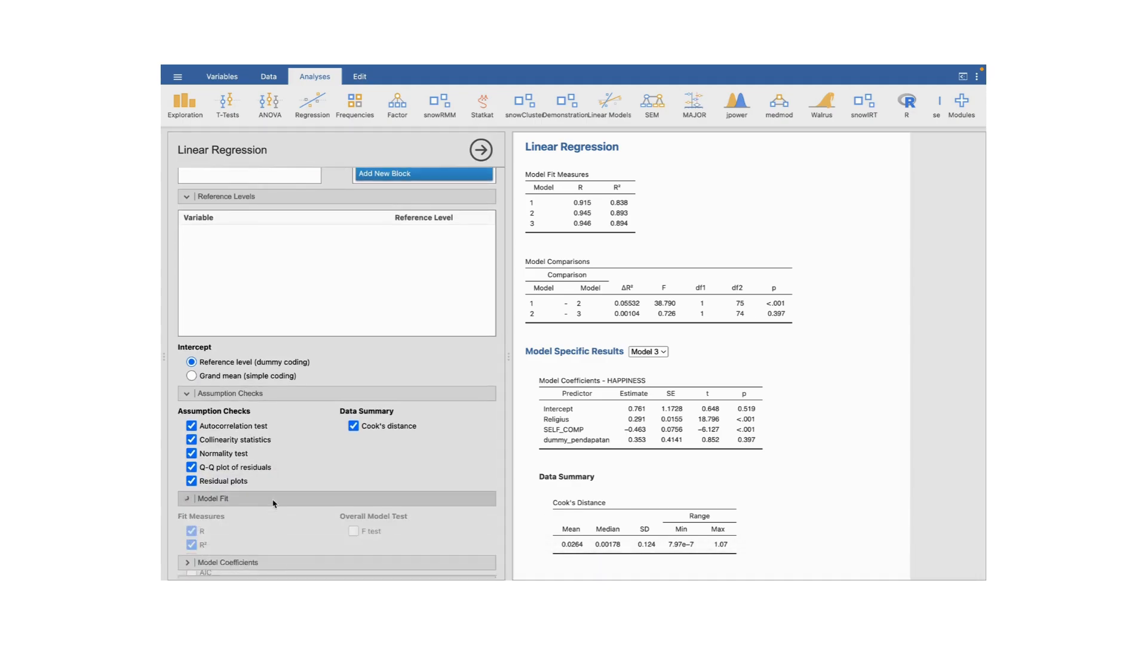
left_click(353, 433)
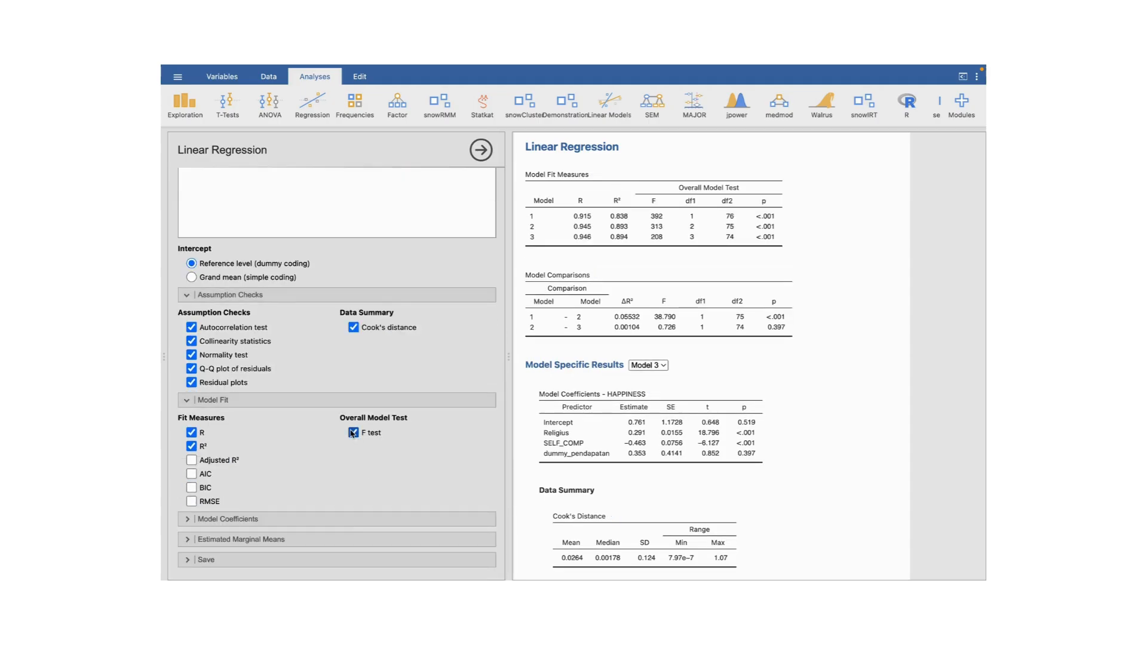
left_click(192, 461)
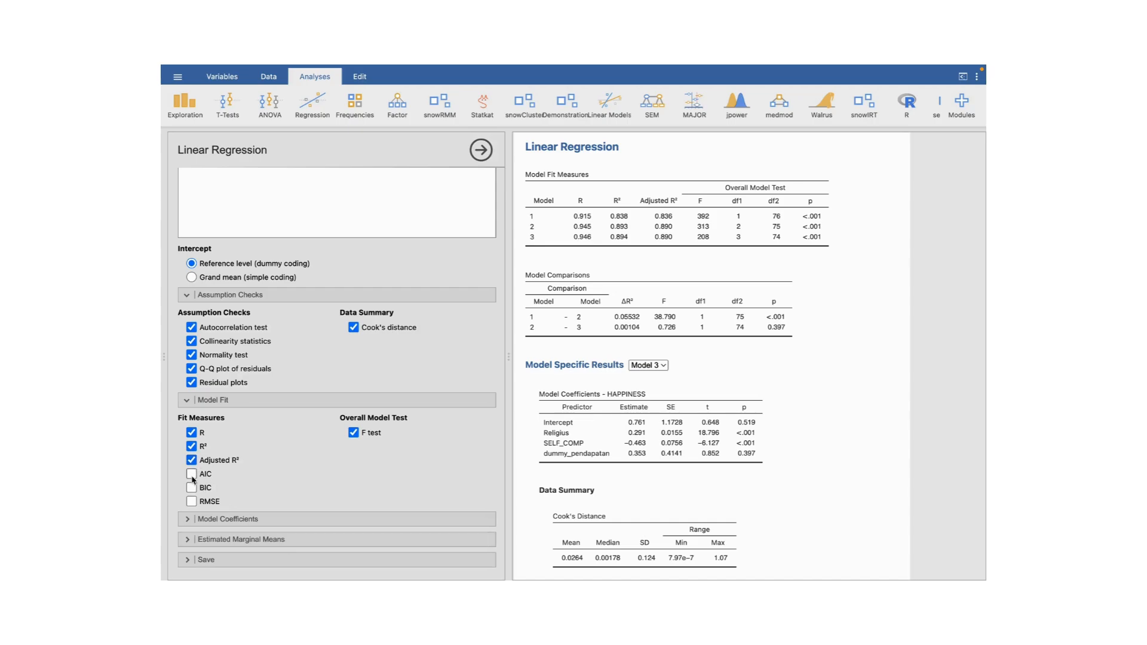
left_click(192, 476)
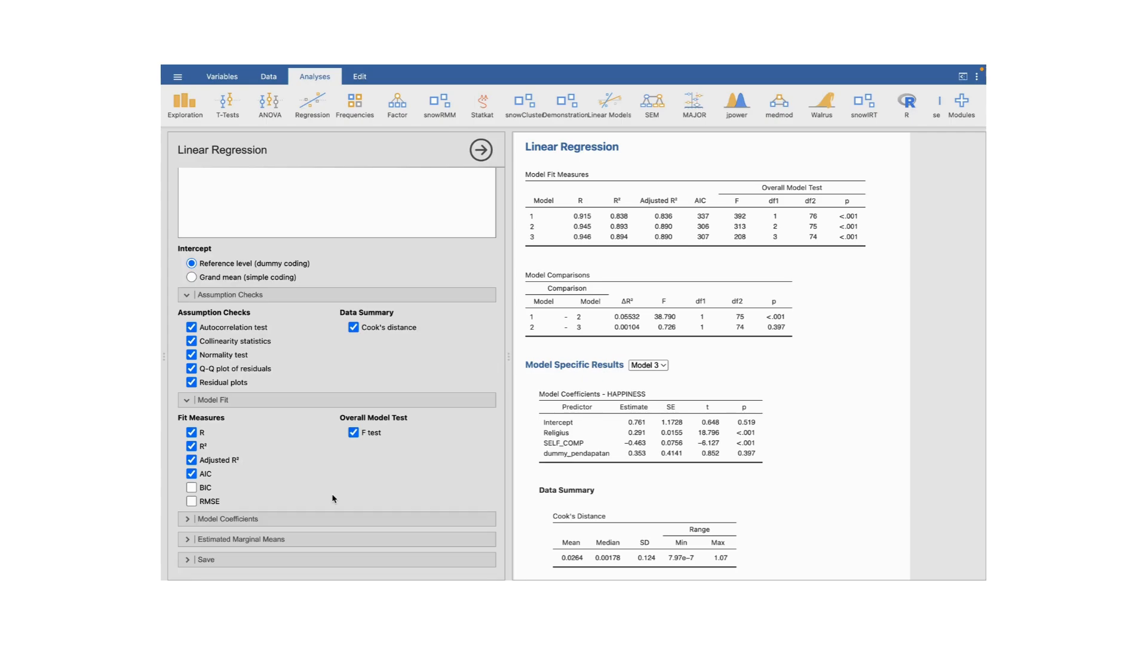
Include the standardized estimate in the regression's model coefficients.
left_click(258, 523)
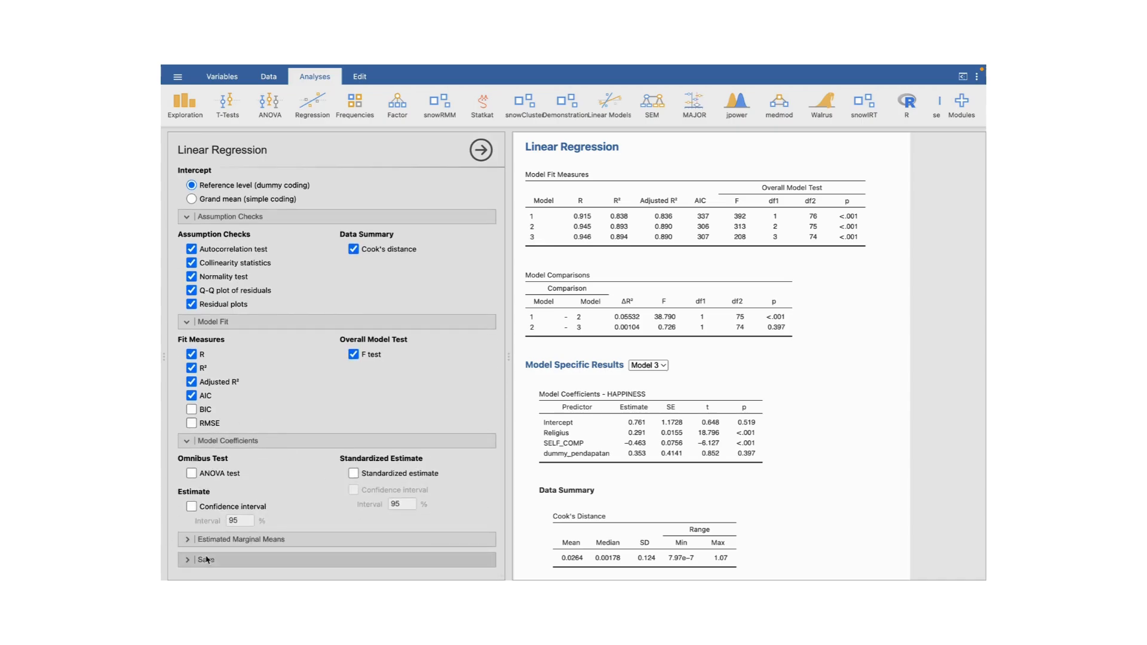
scroll(334, 371, "up", 3)
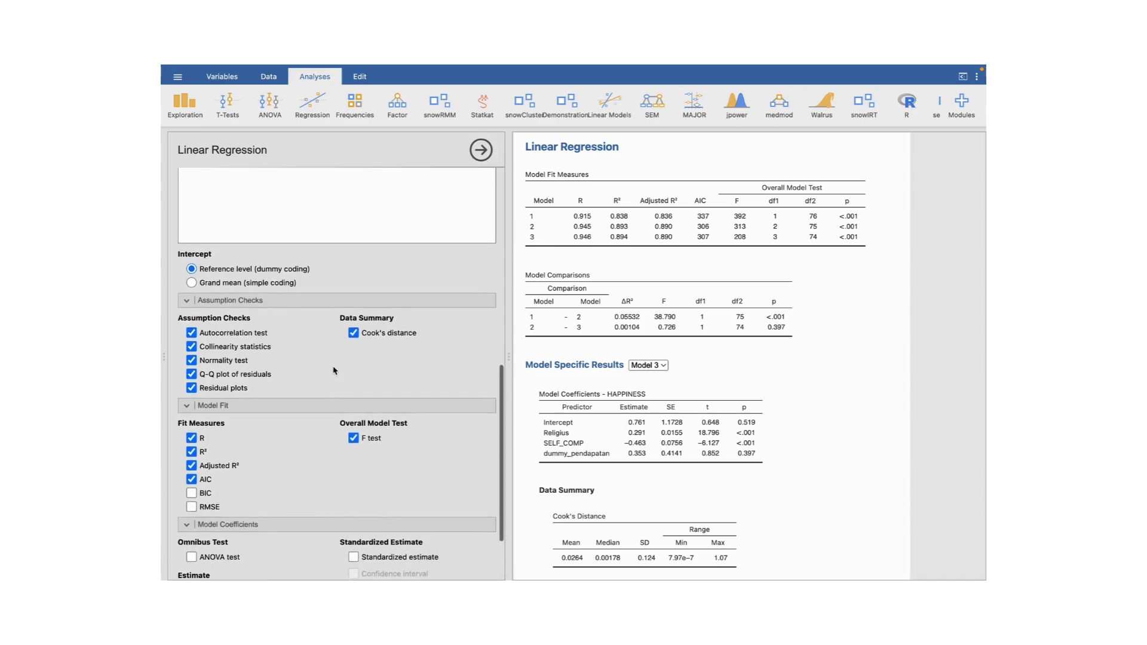
scroll(244, 467, "down", 2)
scroll(243, 467, "down", 1)
left_click(353, 474)
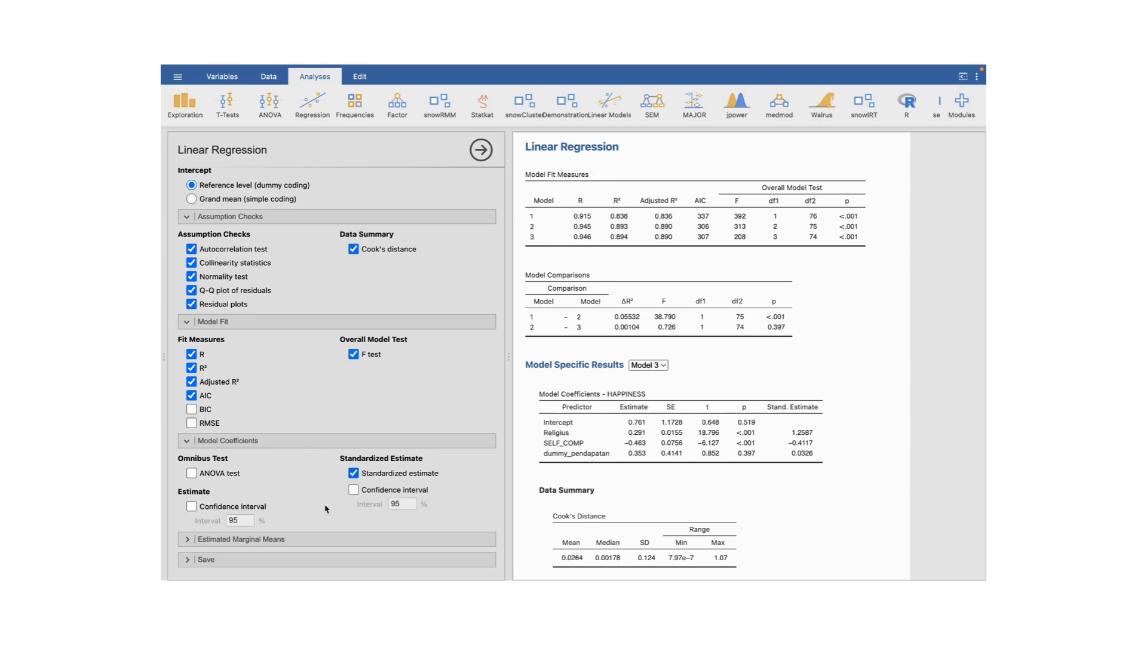
Save the regression's Cook's distance values to the dataset.
left_click(322, 540)
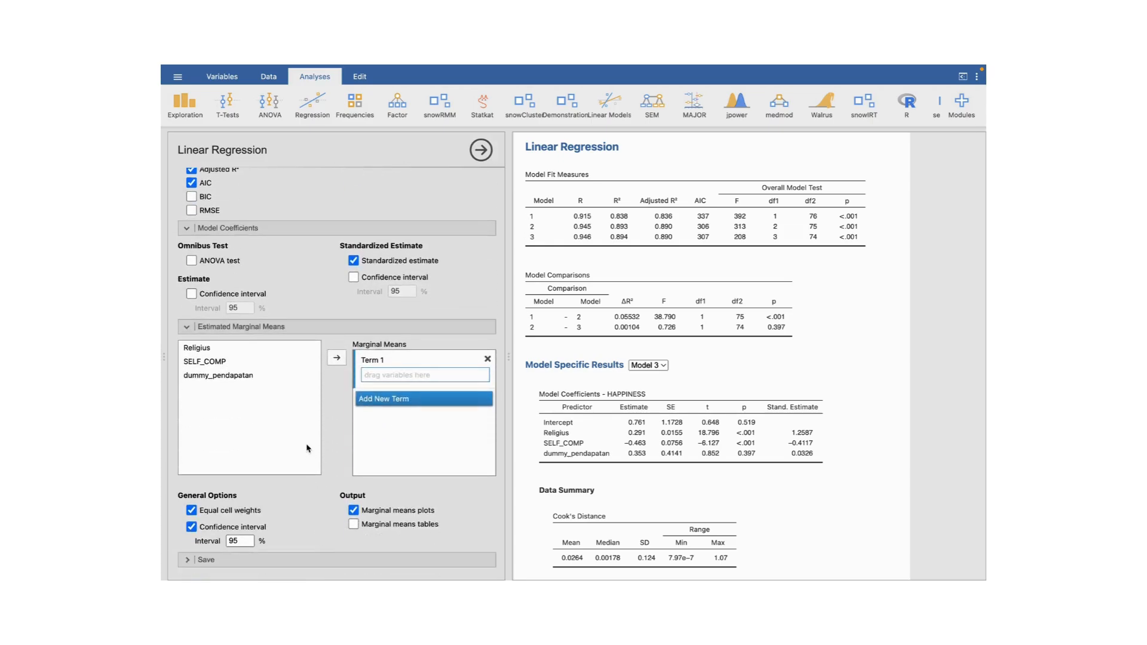
left_click(320, 559)
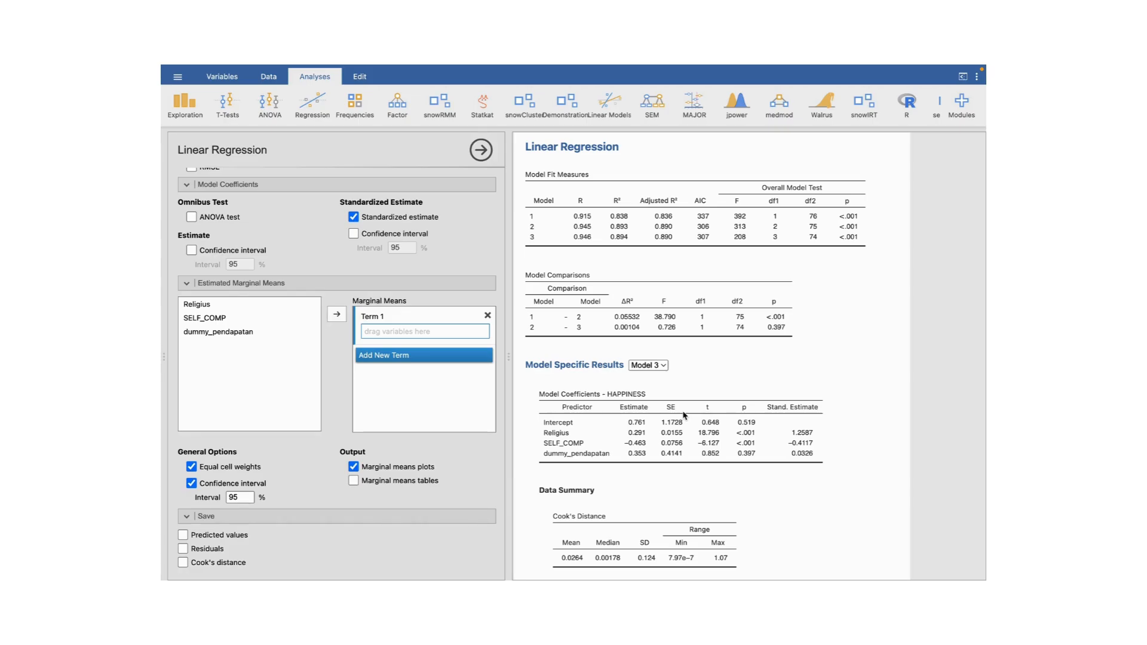
scroll(684, 415, "down", 5)
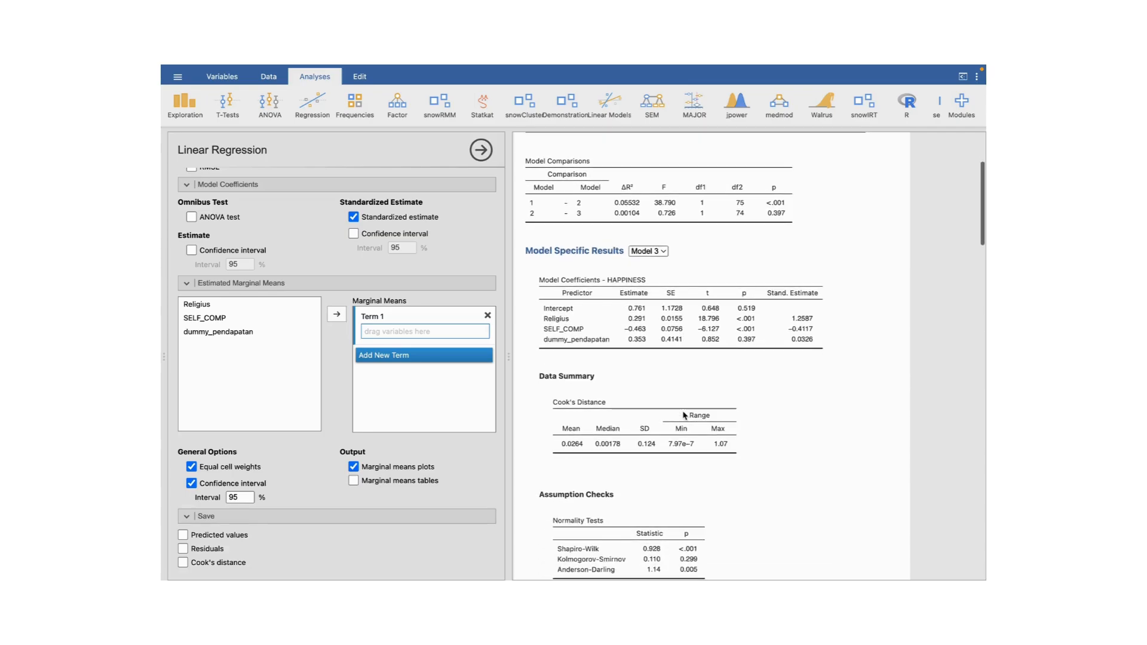
scroll(684, 415, "down", 10)
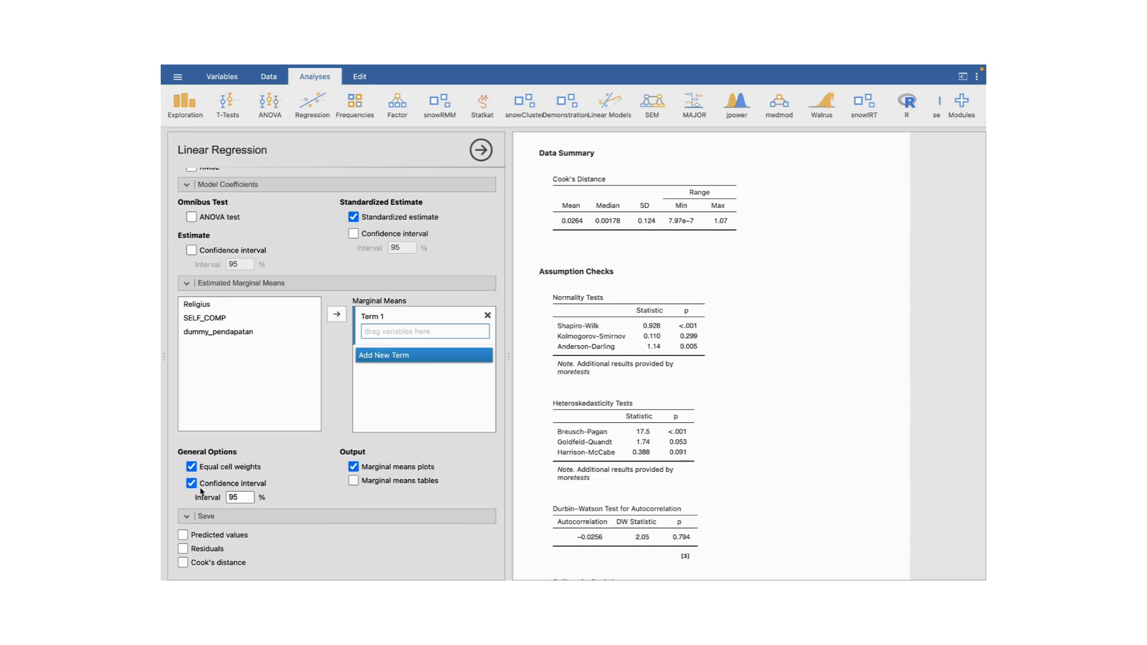
left_click(185, 565)
Examine the saved Cook's distance columns in the data sheet for cases with unusually large values.
left_click(275, 82)
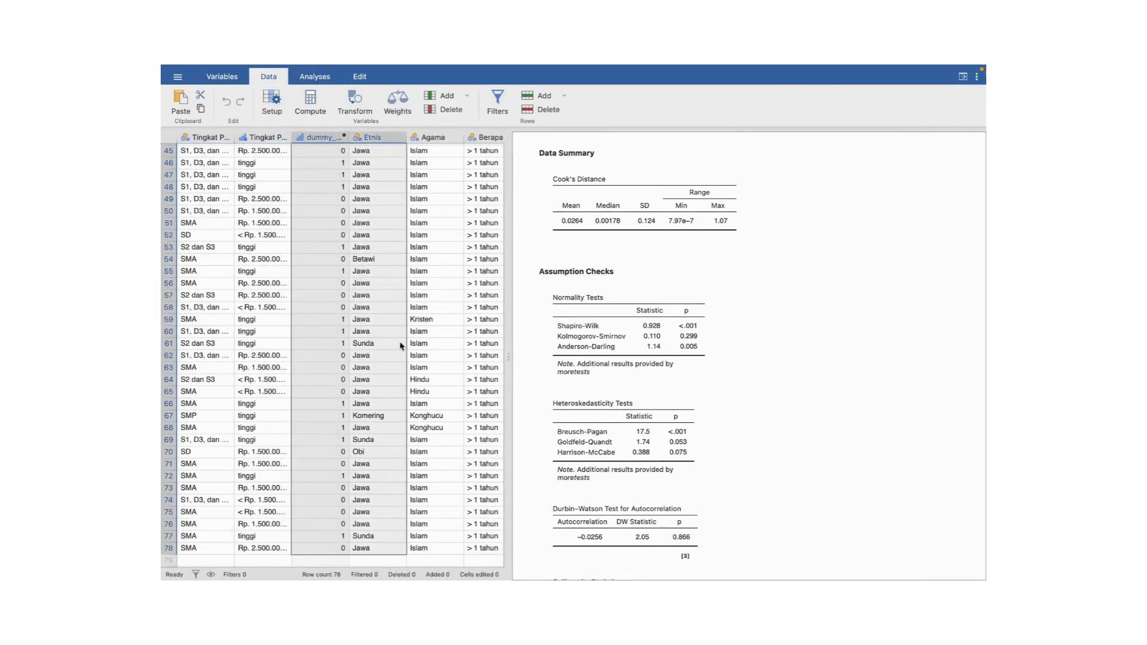
scroll(367, 295, "right", 10)
scroll(367, 295, "right", 10)
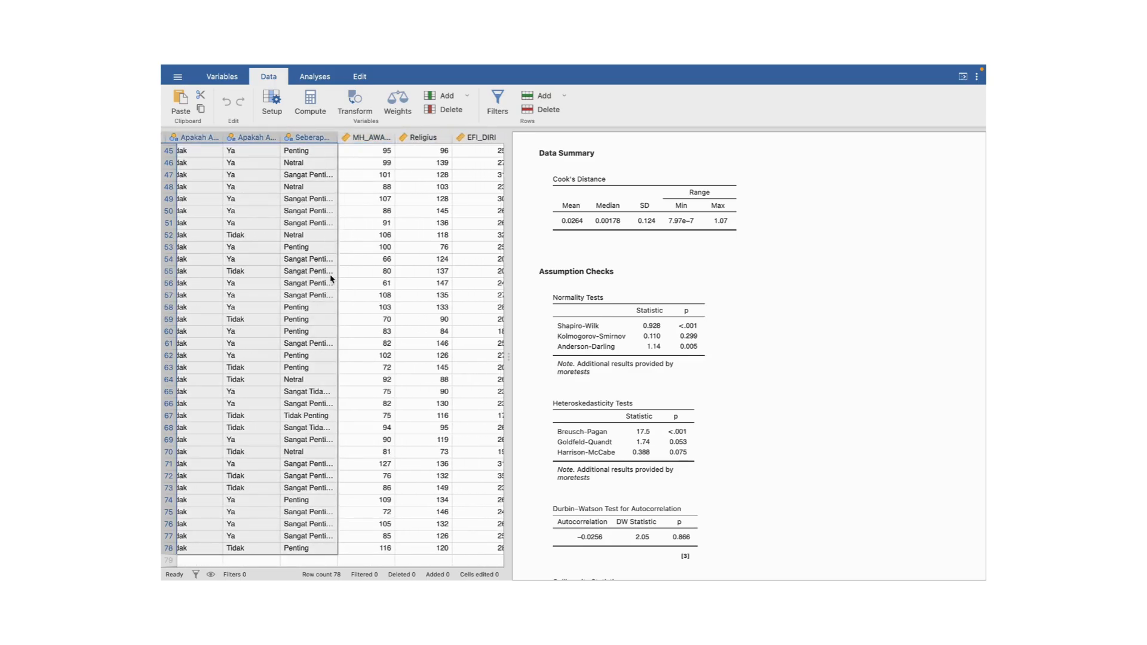
scroll(330, 274, "right", 2)
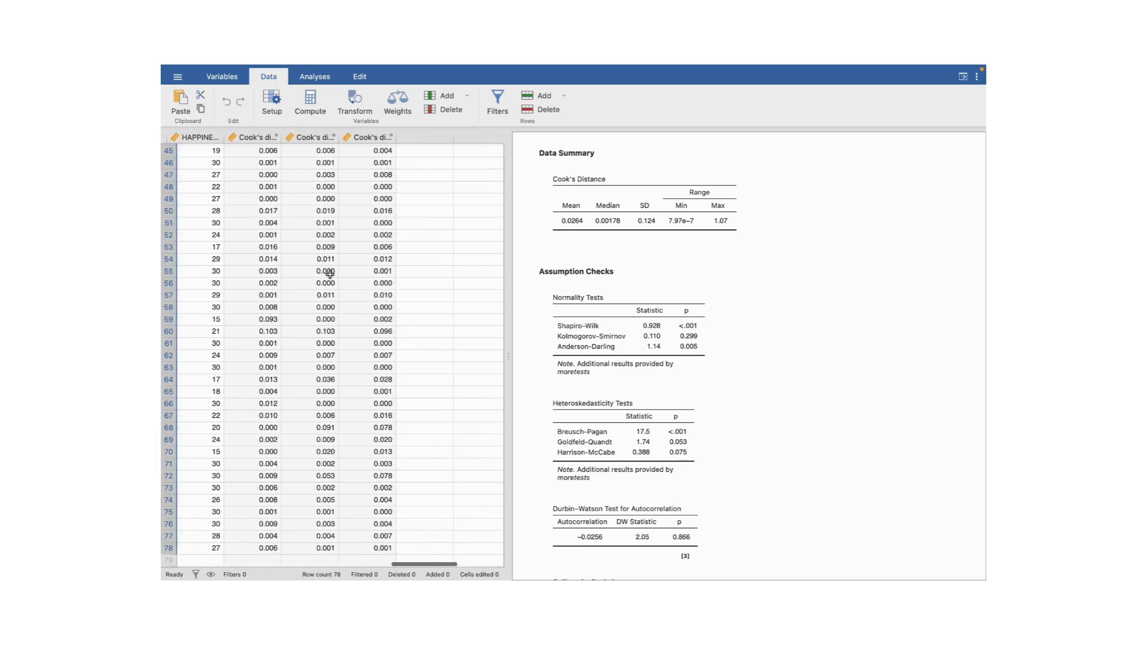
scroll(316, 223, "up", 4)
scroll(316, 223, "up", 4)
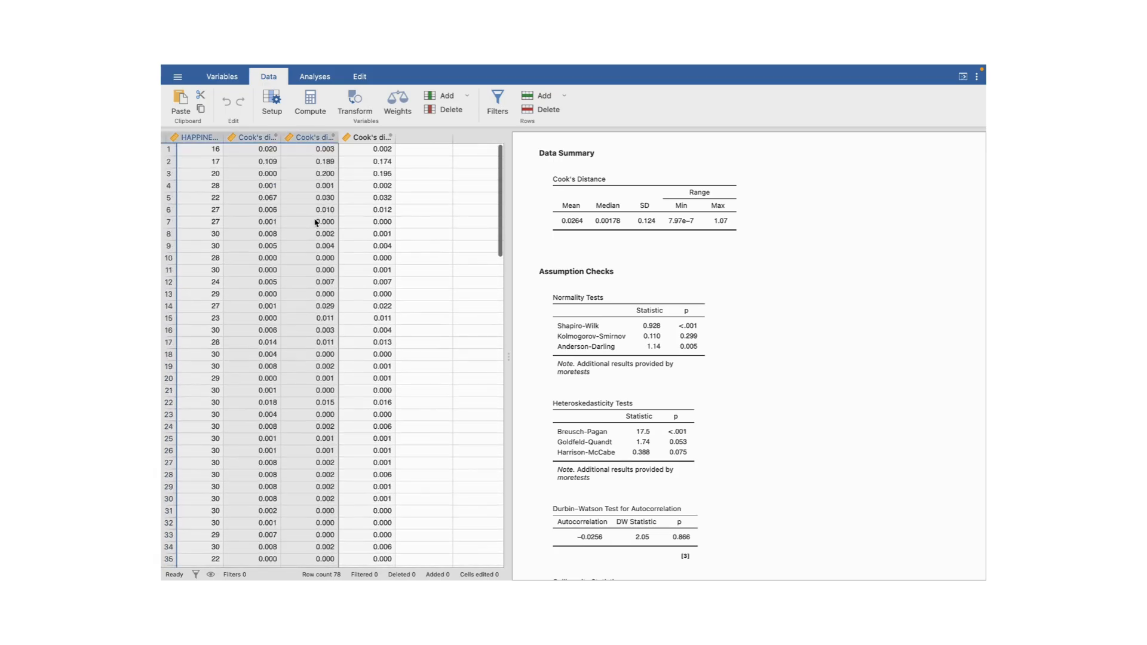
scroll(314, 212, "down", 2)
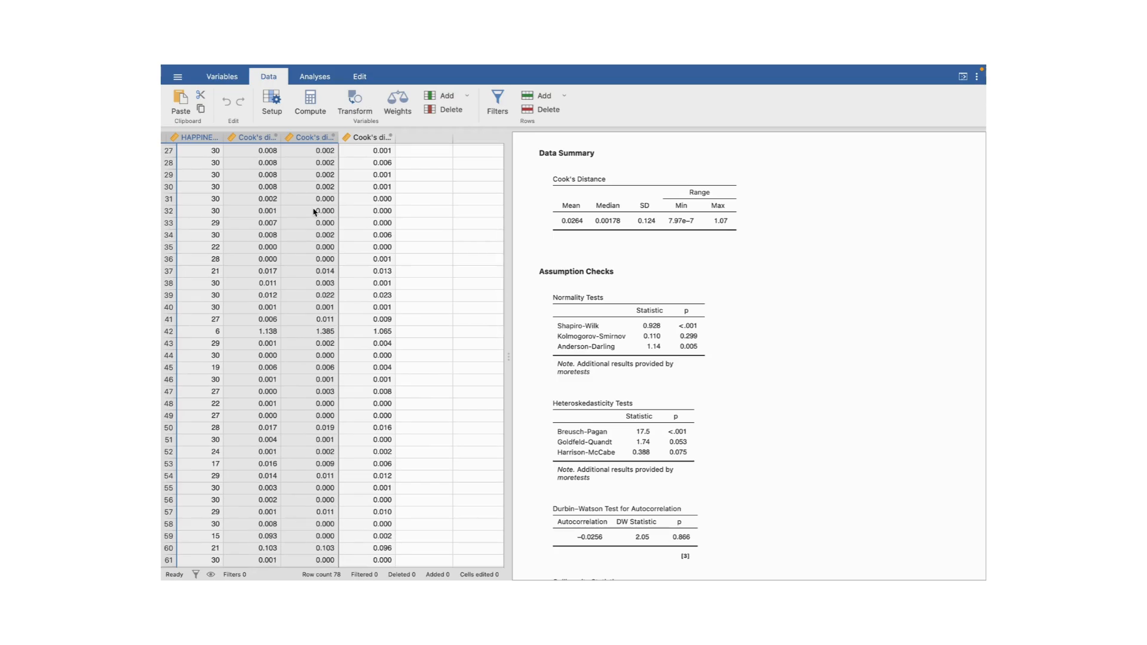
scroll(207, 225, "left", 3)
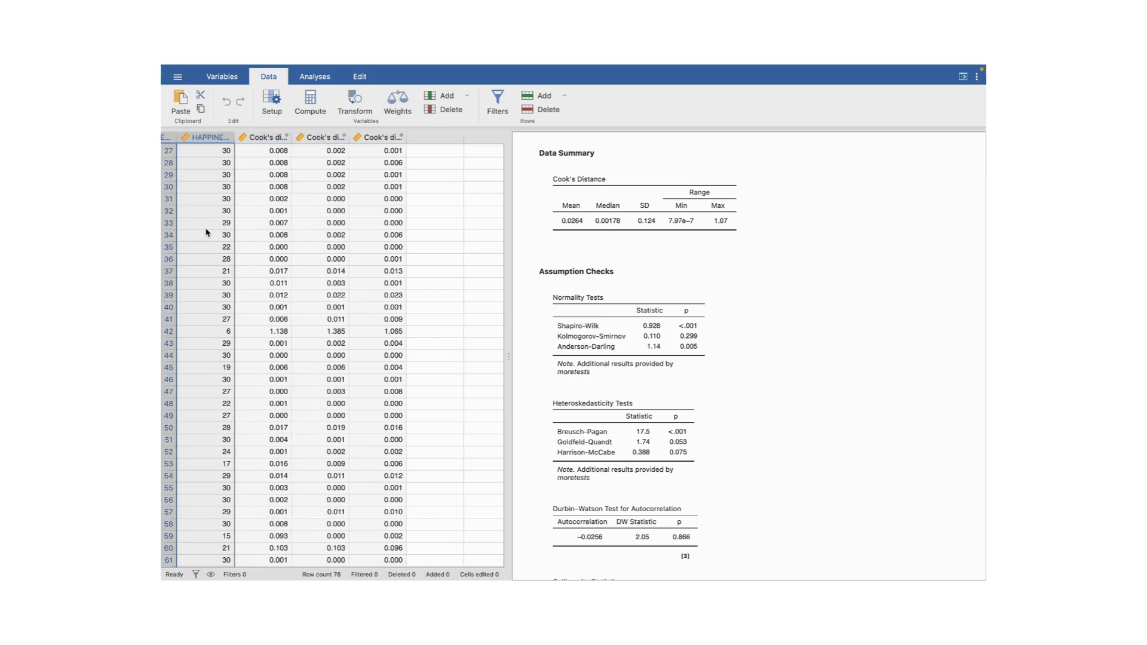
scroll(161, 295, "left", 8)
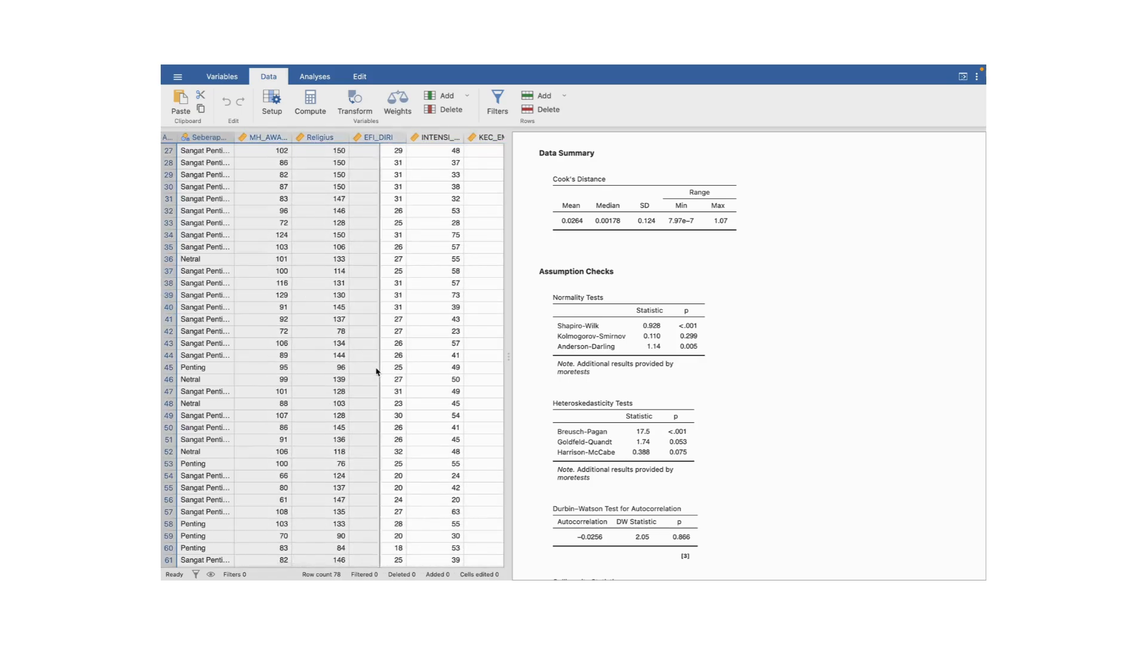
scroll(376, 368, "right", 5)
scroll(376, 368, "right", 3)
left_click(355, 355)
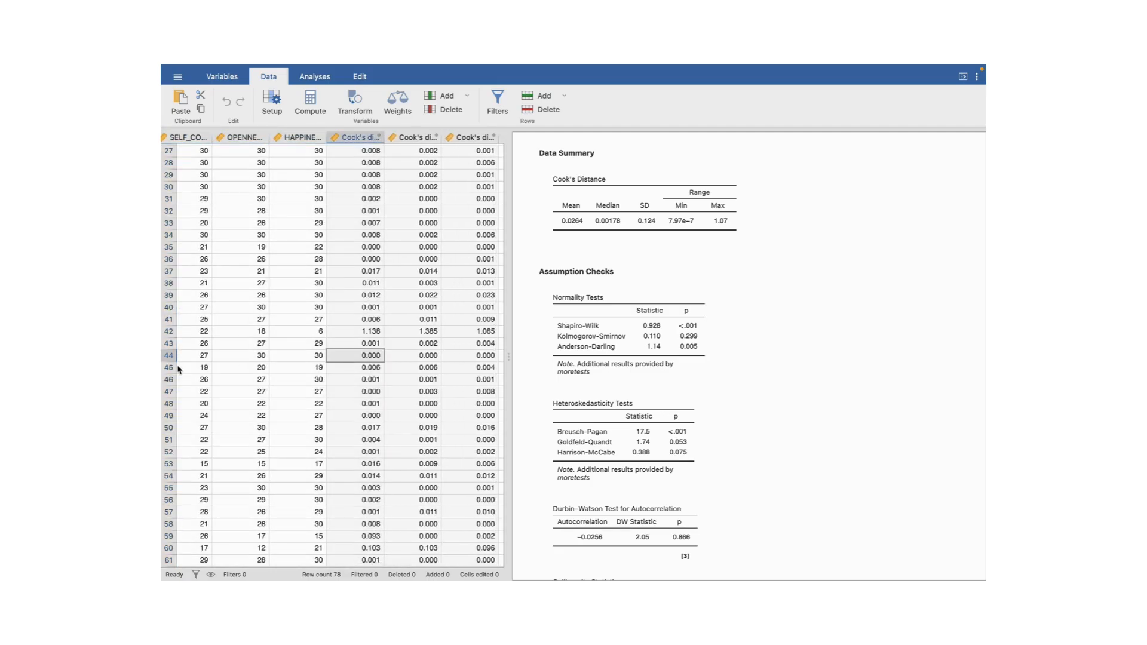
Delete the outlier case in row 42 from the dataset, checking the assumption tests and Q-Q plot beforehand.
left_click(167, 331)
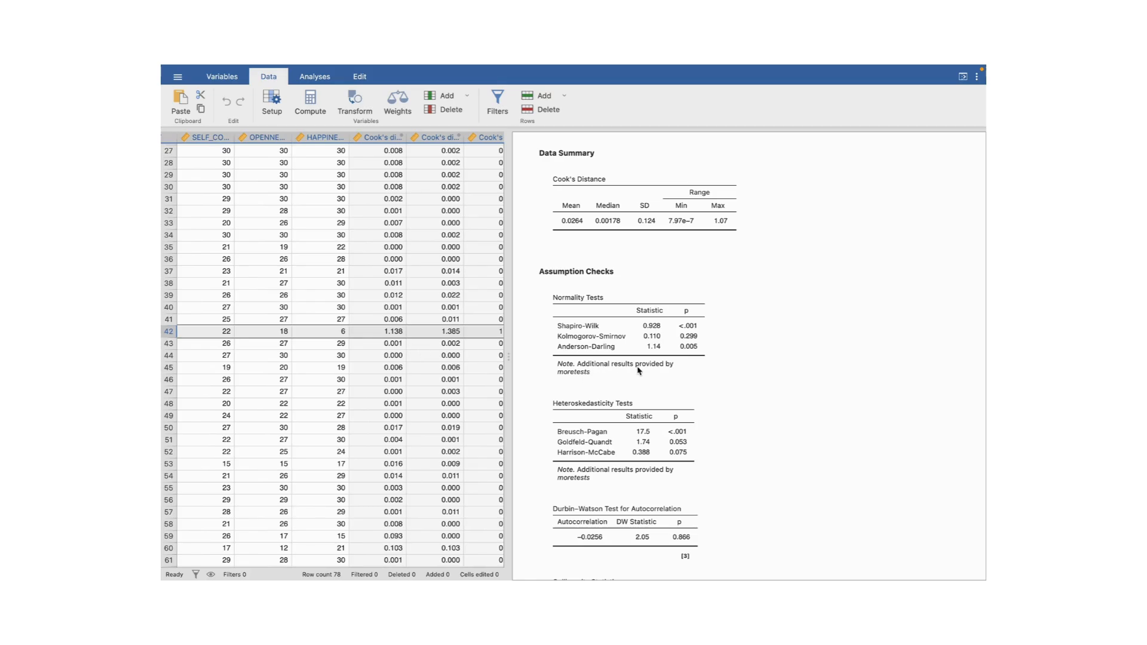
scroll(638, 370, "down", 10)
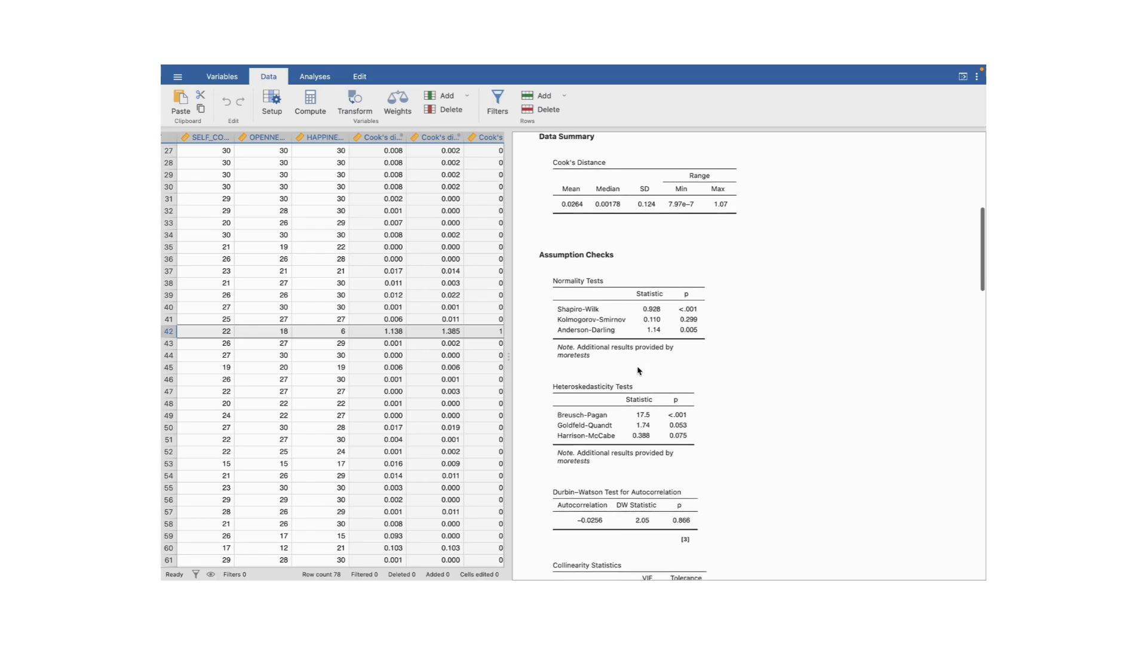
scroll(637, 370, "down", 3)
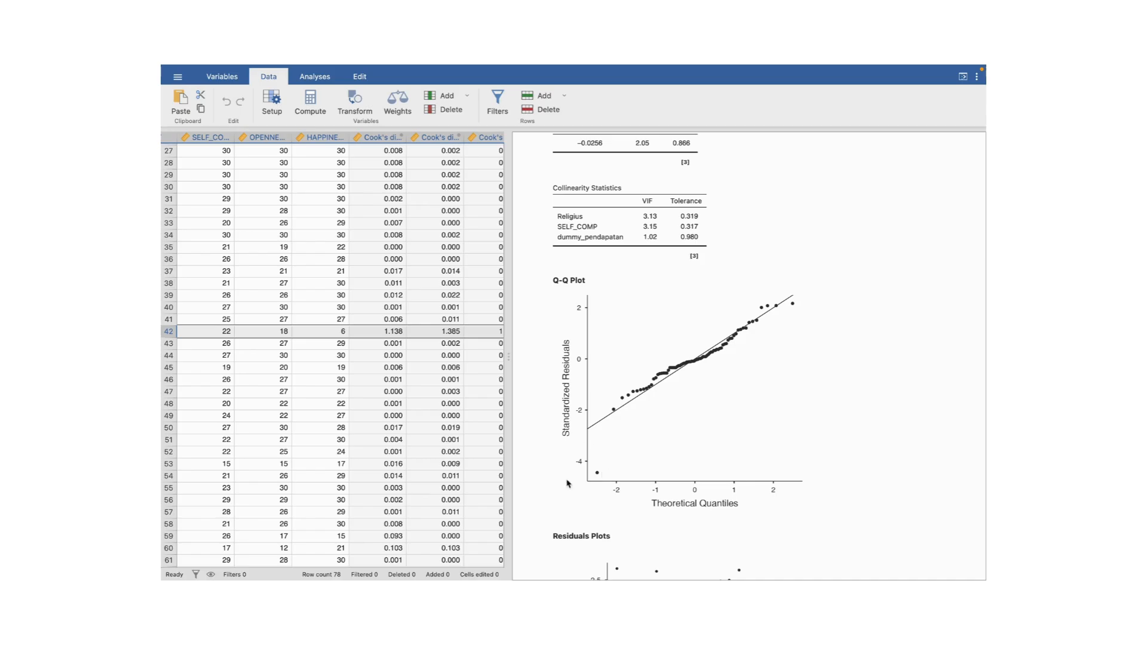
scroll(627, 459, "up", 5)
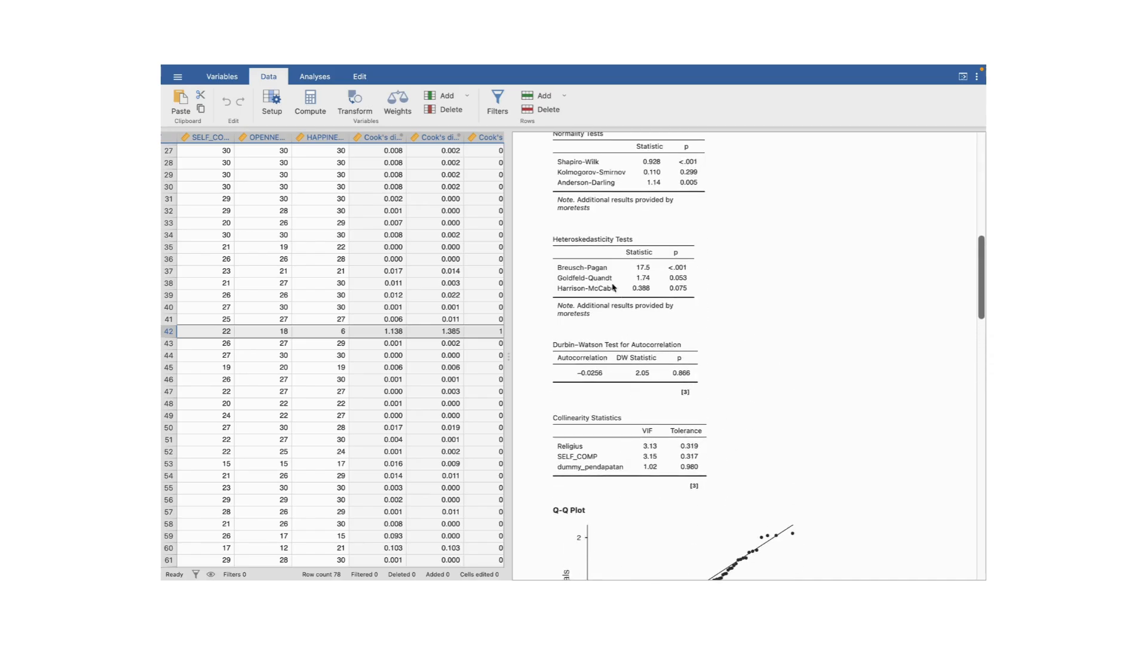
scroll(597, 238, "up", 1)
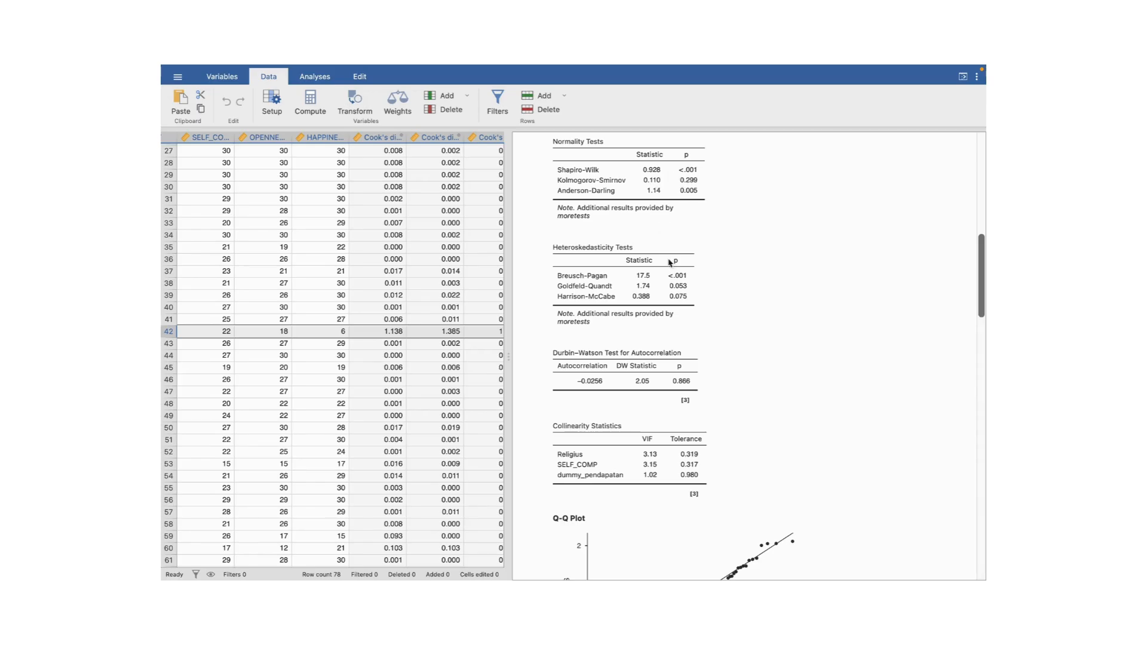
scroll(664, 380, "down", 3)
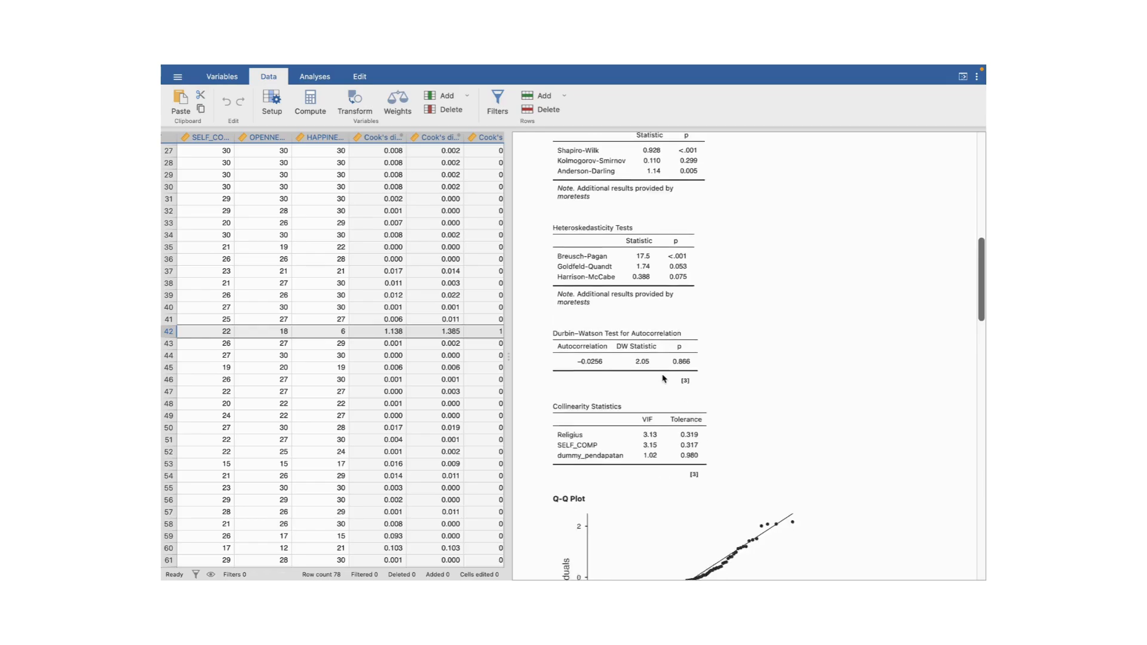
right_click(171, 333)
left_click(216, 437)
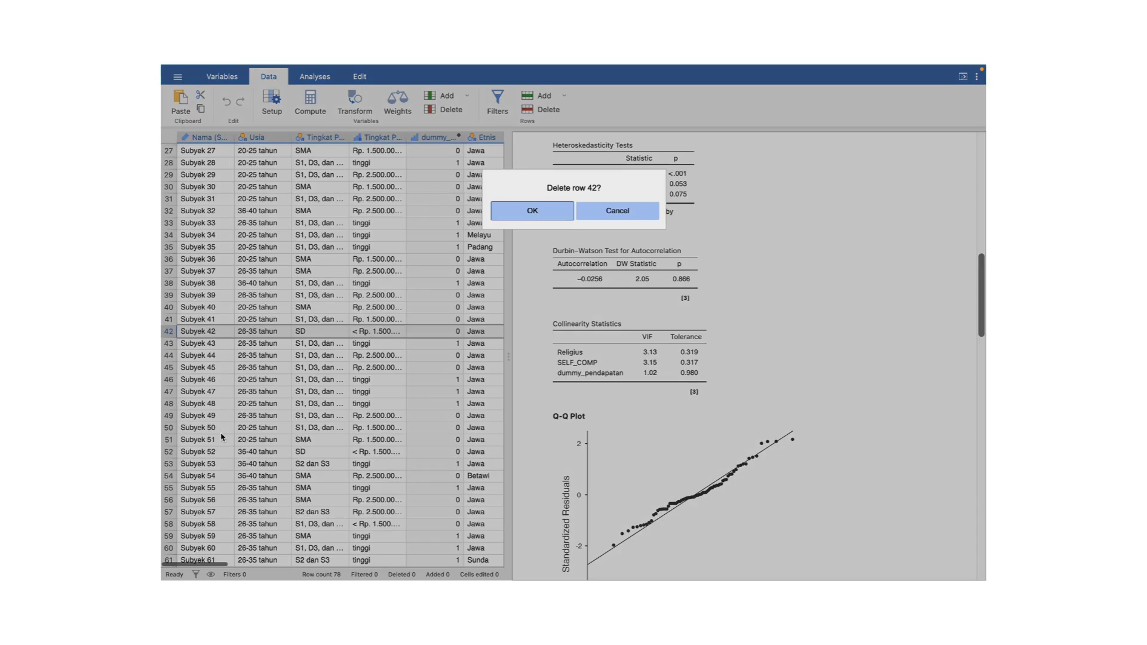
left_click(533, 210)
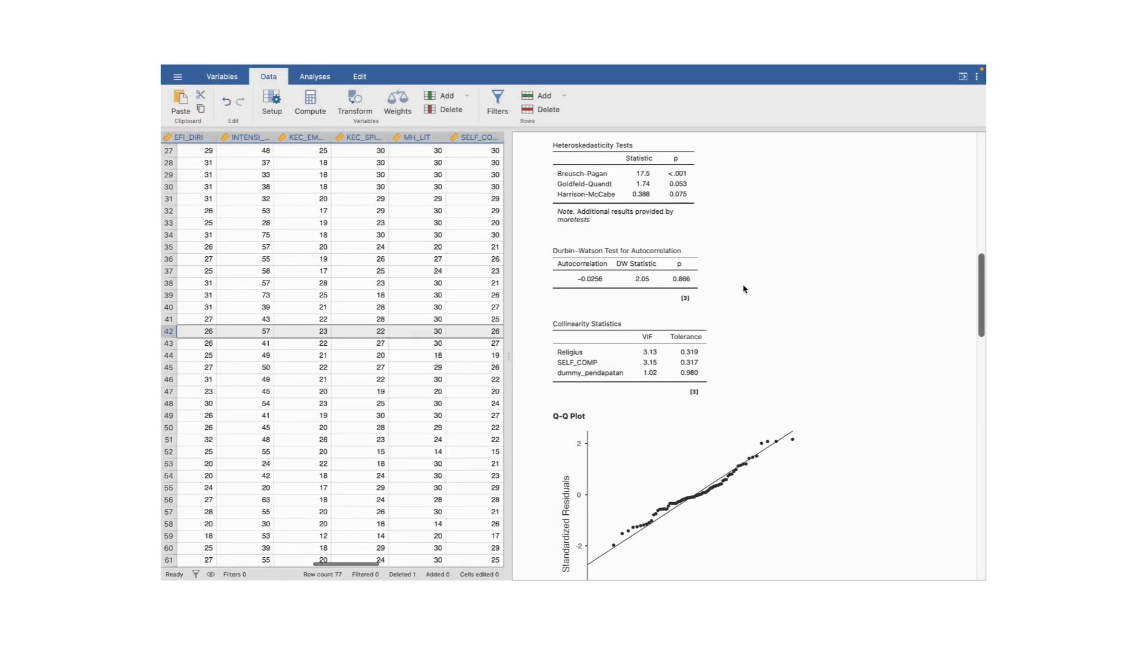
Examine the recalculated Q-Q plot, assumption tests, model comparisons and coefficients of the regression.
scroll(743, 289, "down", 3)
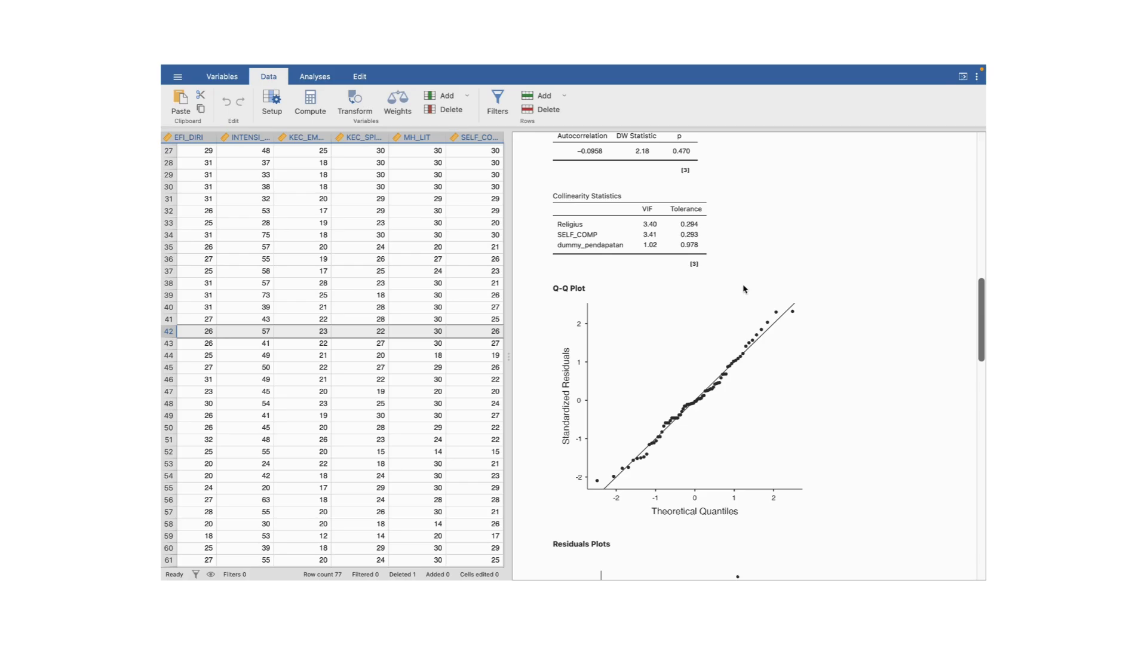
scroll(743, 289, "up", 6)
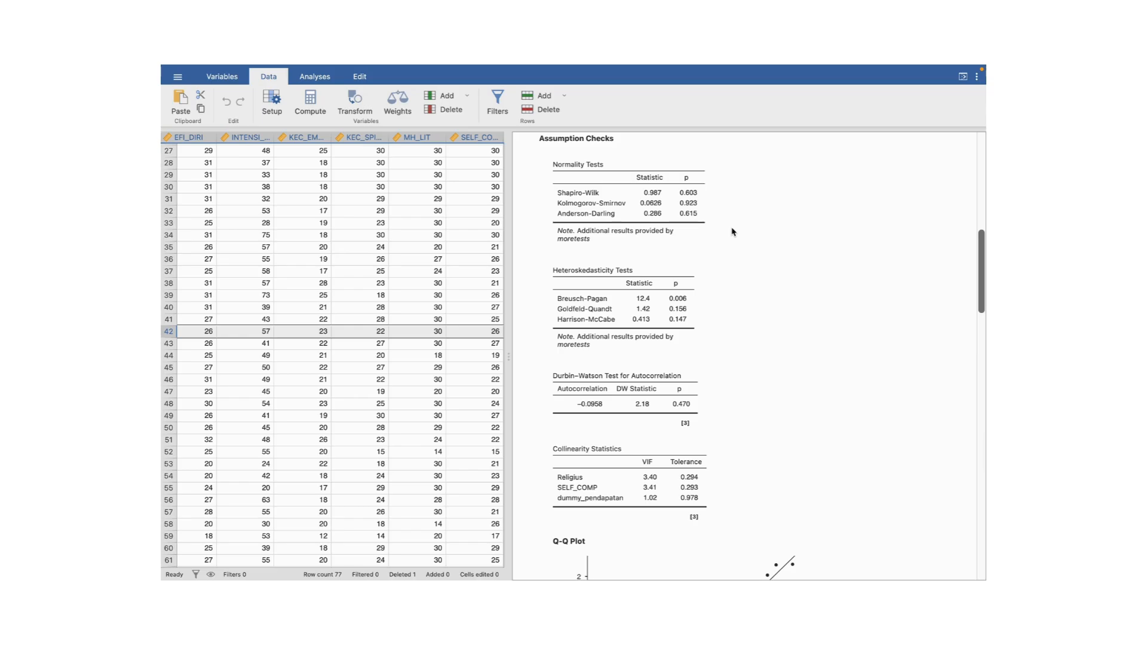
scroll(732, 232, "up", 10)
scroll(733, 232, "down", 2)
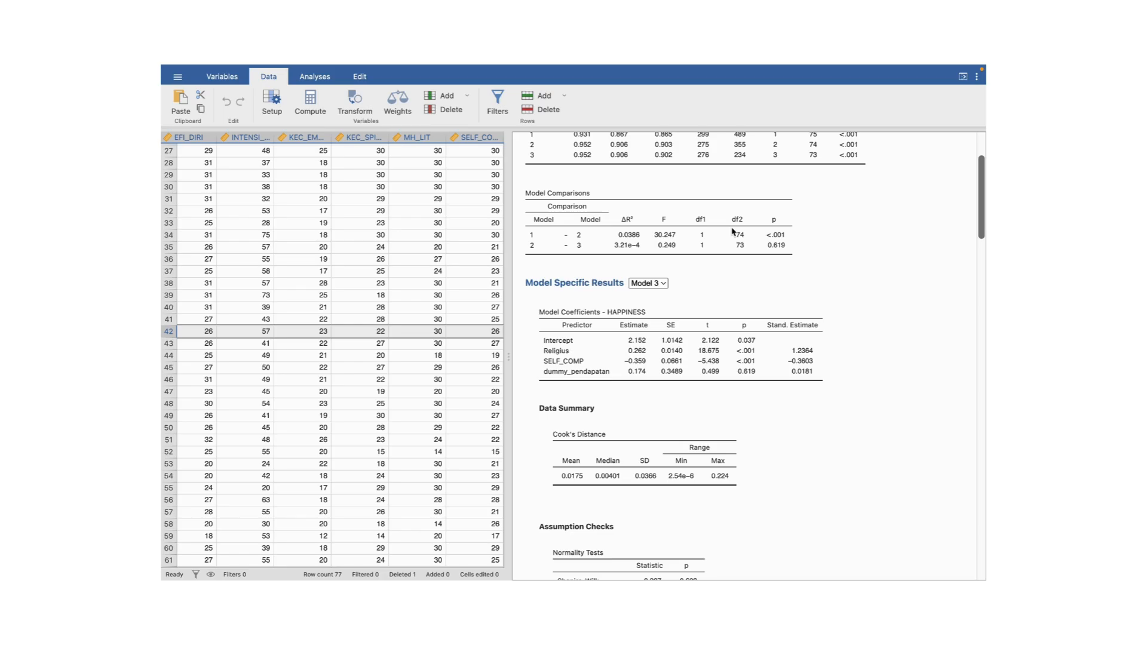
scroll(774, 331, "down", 6)
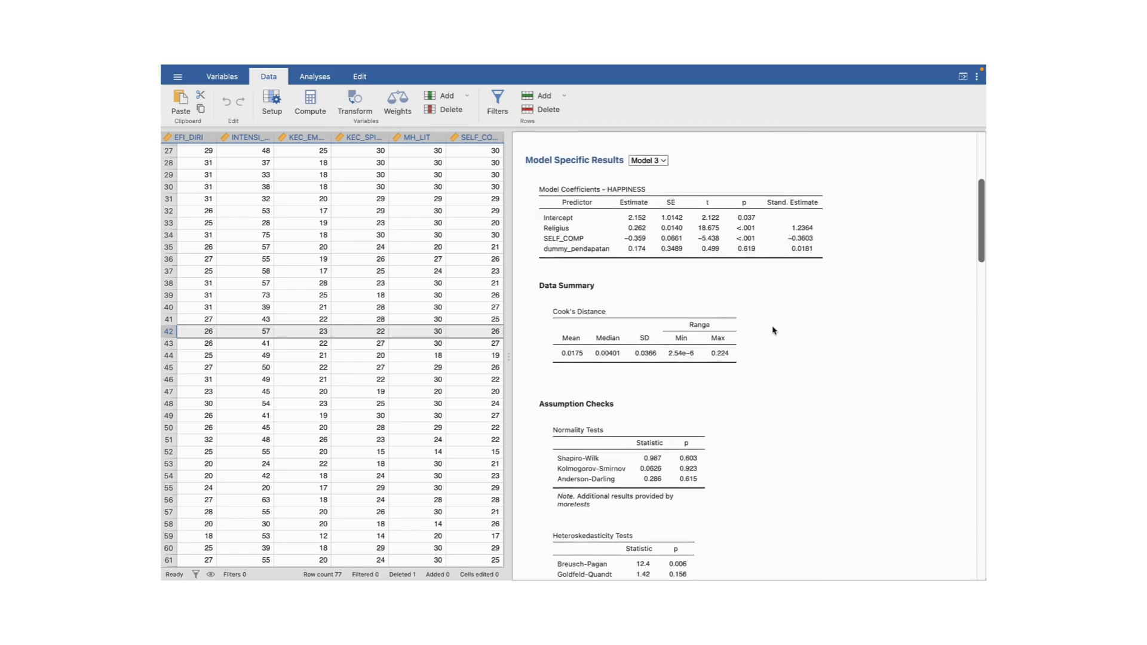
Reopen the linear regression analysis and review its normality, heteroskedasticity, autocorrelation and collinearity results and the Q-Q plot.
left_click(567, 362)
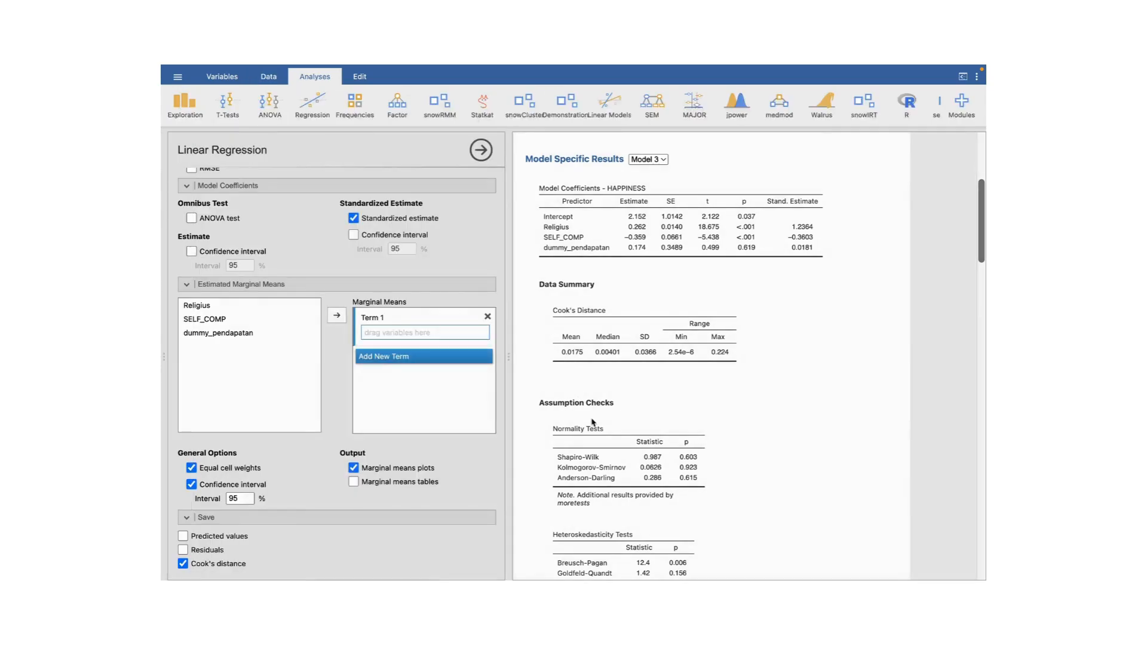
scroll(712, 311, "down", 4)
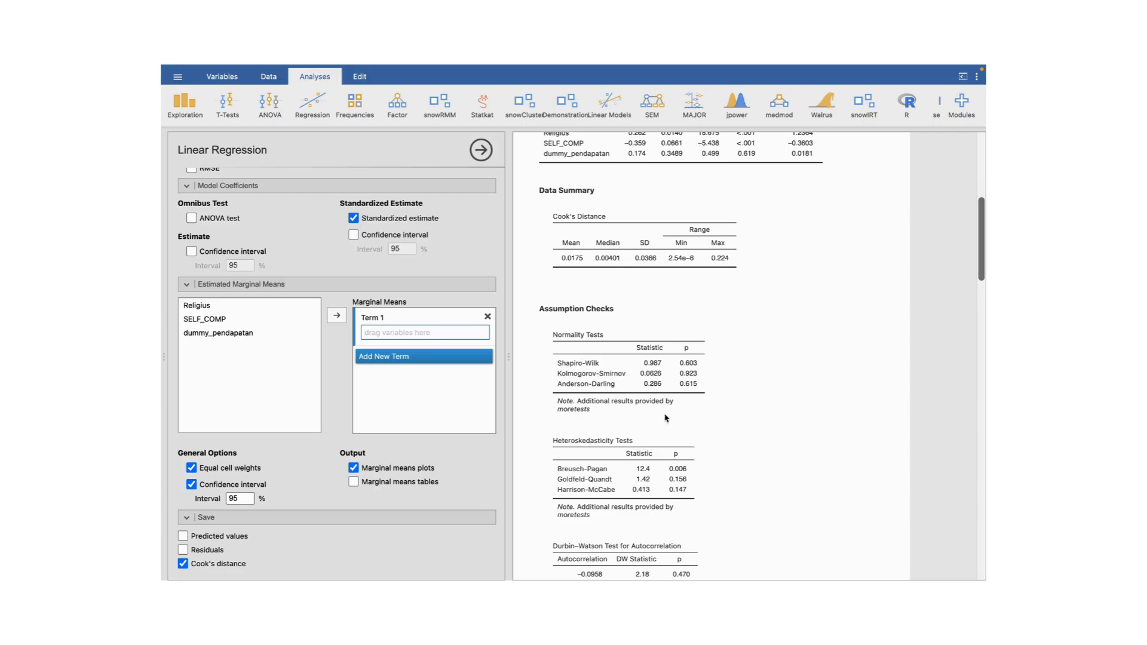
scroll(667, 390, "down", 15)
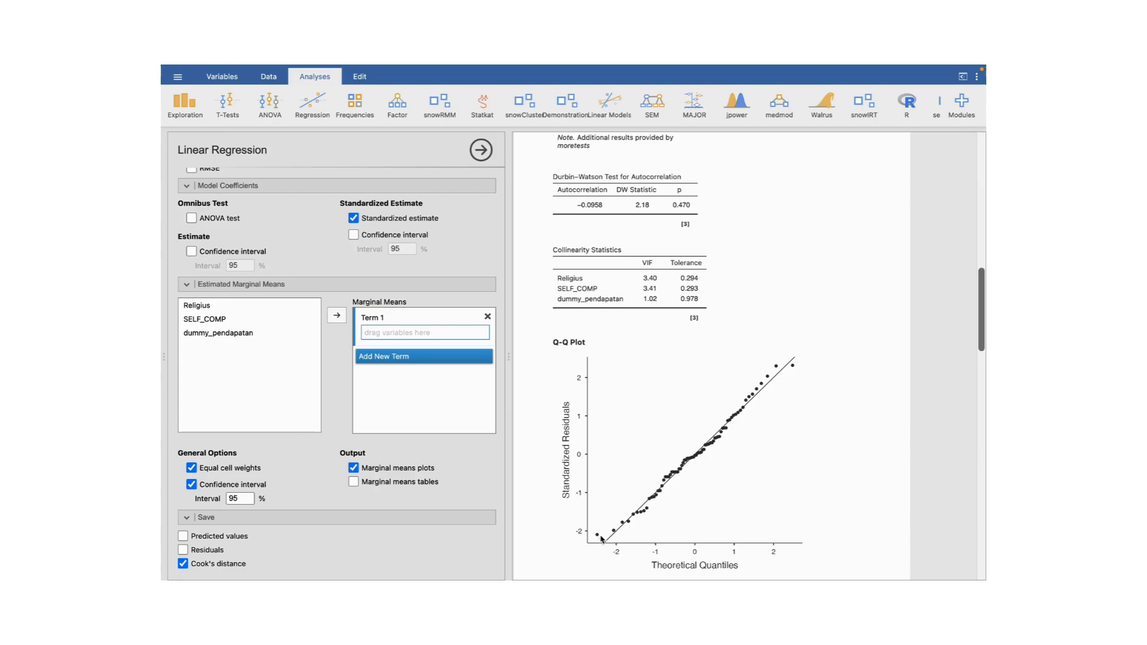
scroll(661, 504, "up", 2)
scroll(660, 505, "down", 3)
scroll(661, 505, "up", 8)
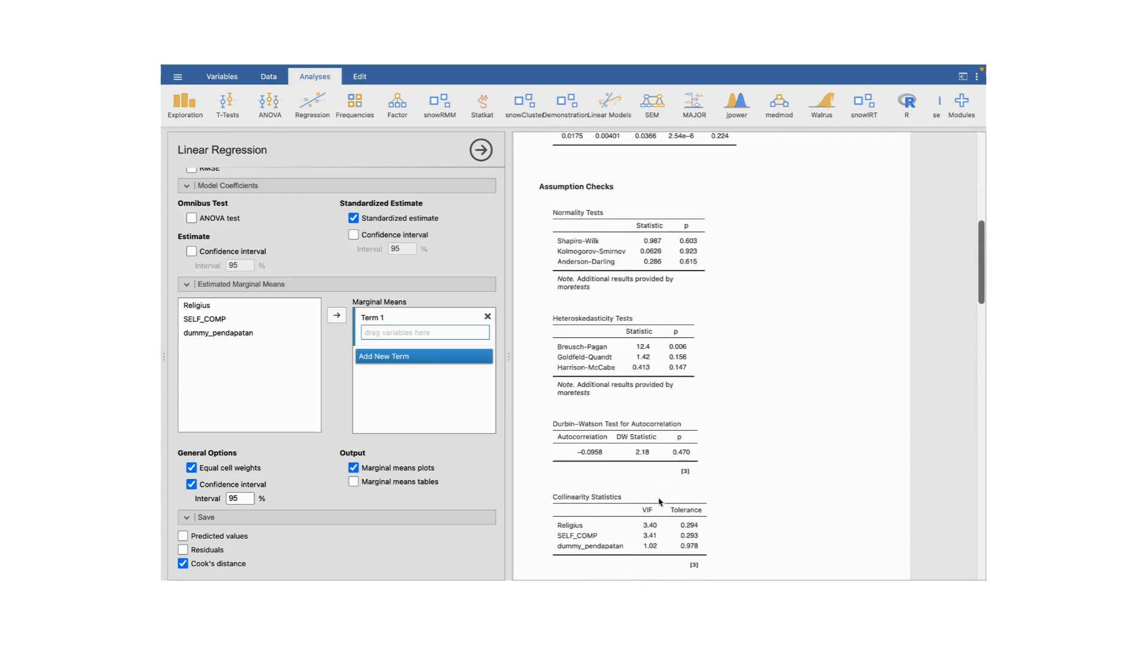
Examine the heteroskedasticity, autocorrelation and collinearity statistics alongside the Q-Q plot and the residuals plots of the regression.
scroll(653, 397, "down", 1)
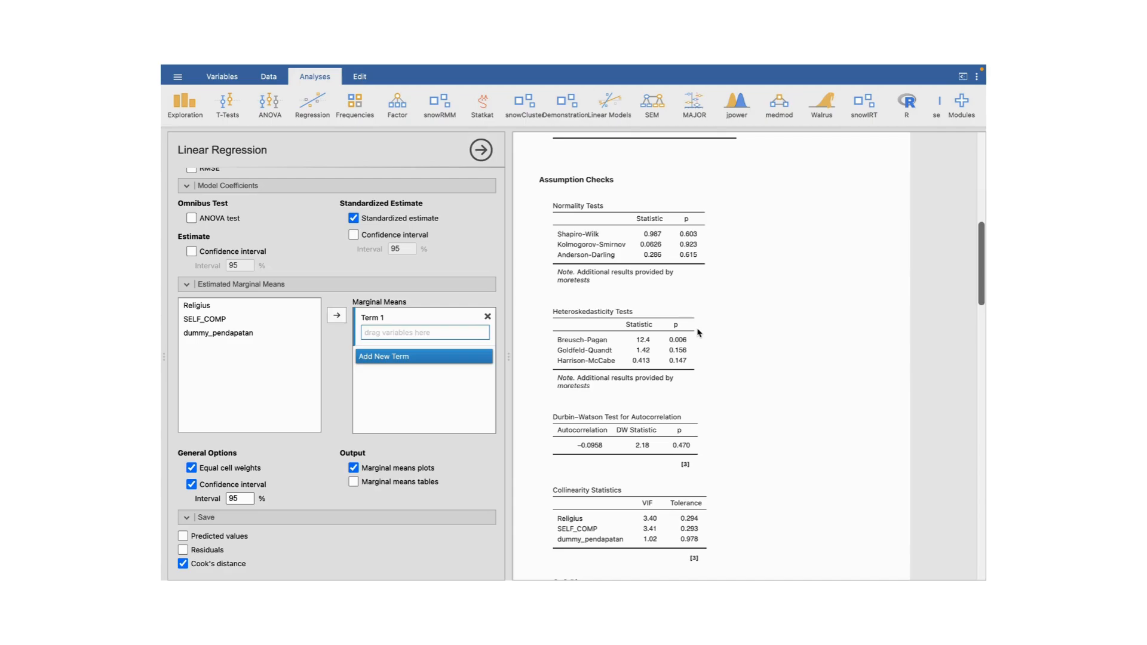
scroll(697, 333, "down", 10)
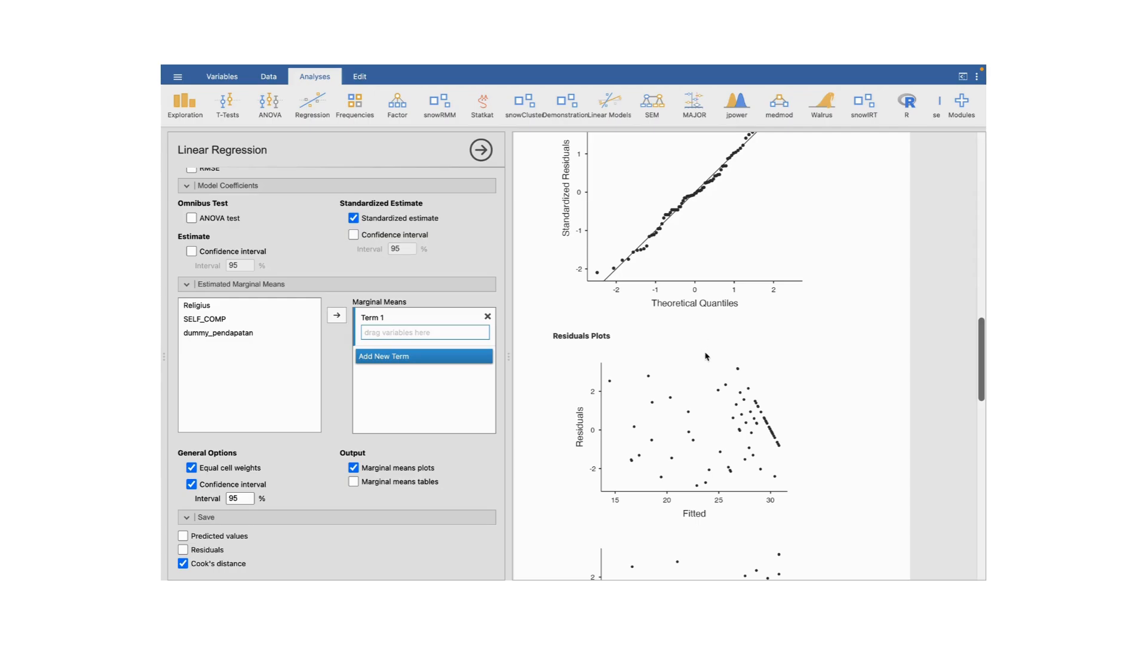
scroll(705, 352, "up", 5)
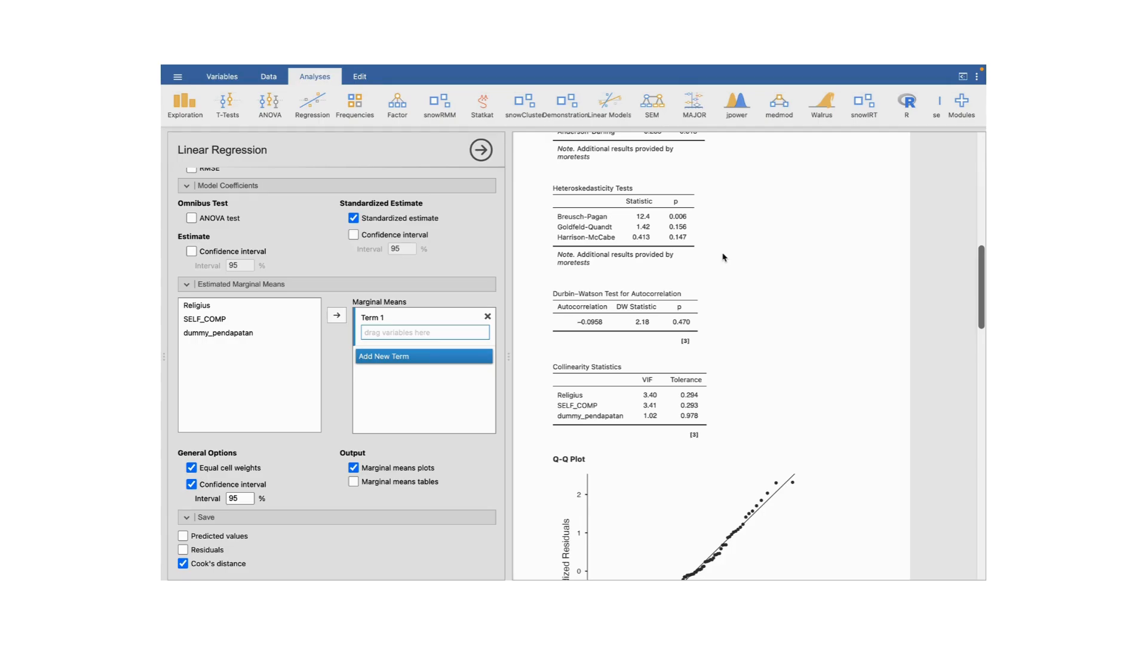
scroll(723, 257, "down", 2)
scroll(662, 422, "down", 10)
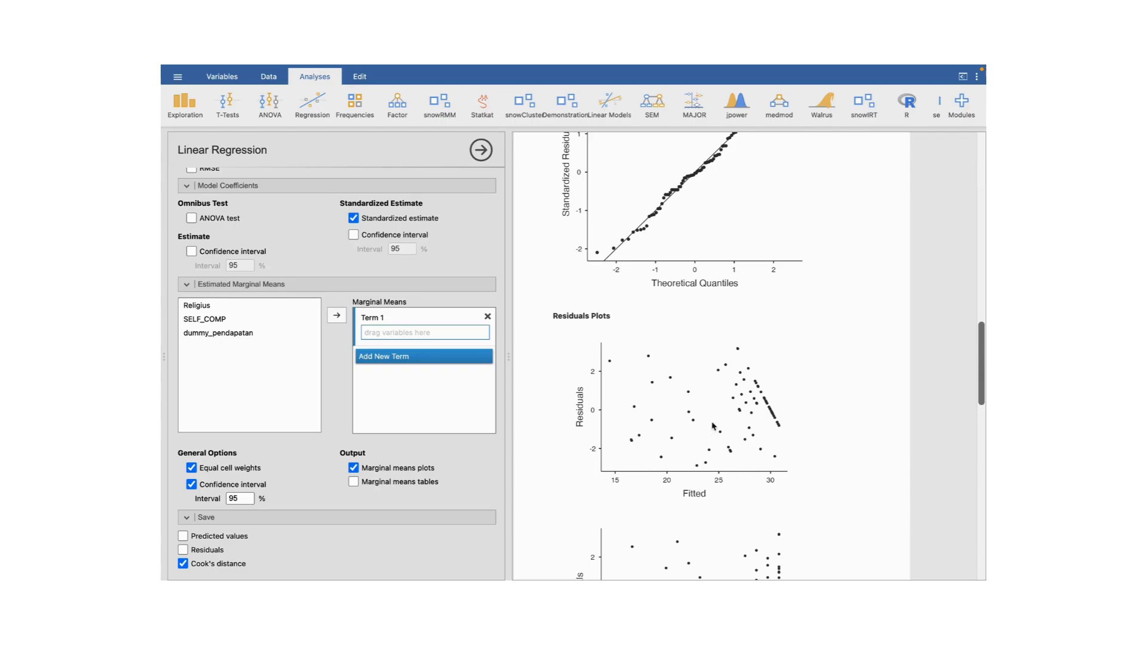
scroll(686, 450, "up", 7)
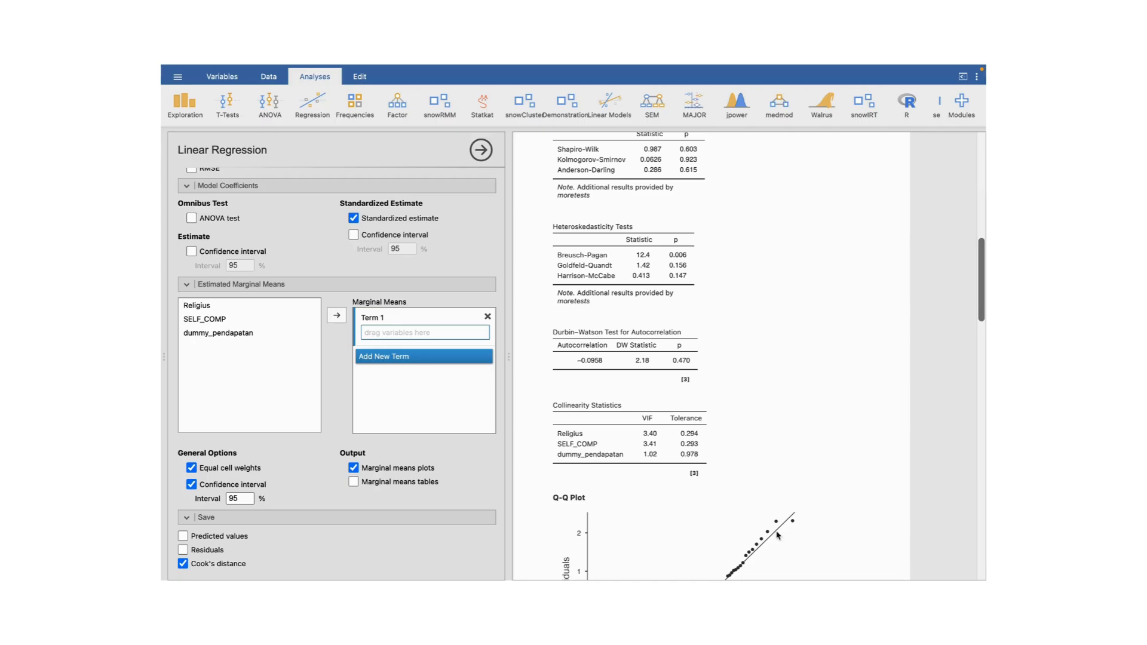
scroll(645, 442, "down", 10)
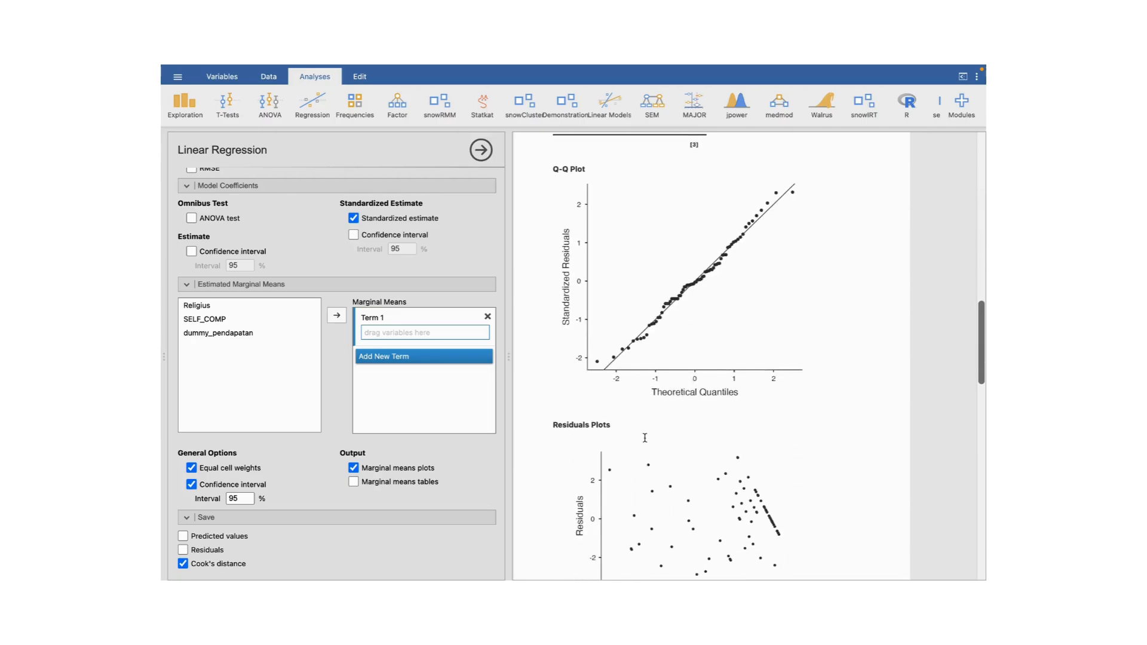
scroll(646, 442, "up", 10)
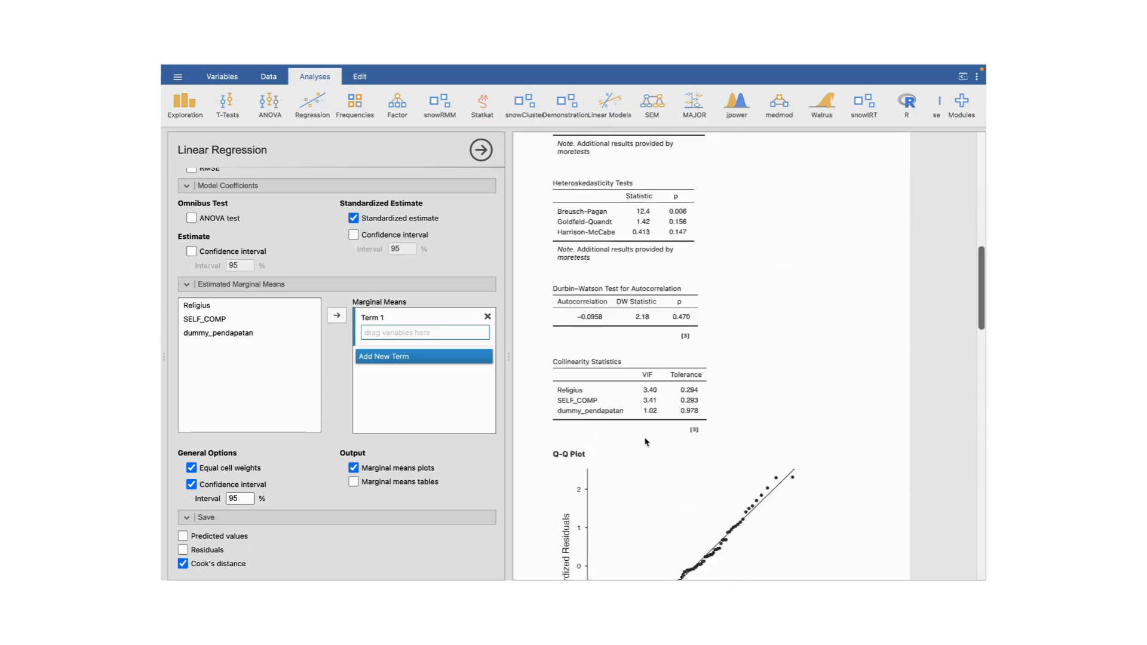
Review the model fit measures, model comparisons and HAPPINESS coefficients against the predictor blocks Religius, SELF_COMP and dummy_pendapatan.
scroll(645, 440, "up", 3)
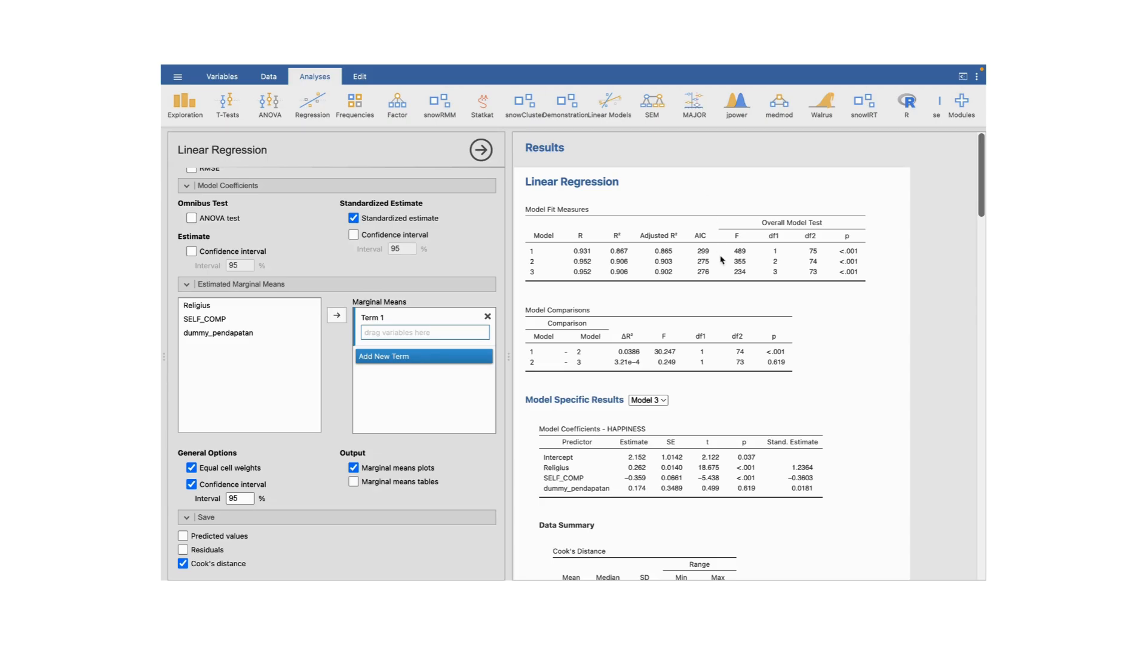
scroll(454, 297, "up", 10)
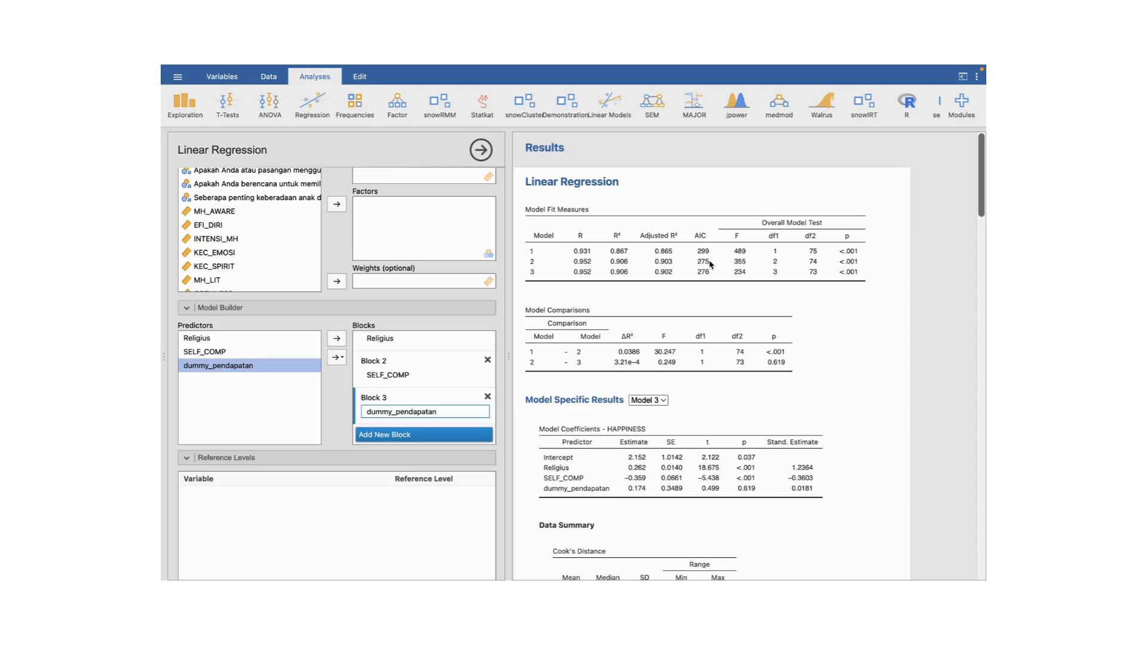
scroll(457, 386, "down", 1)
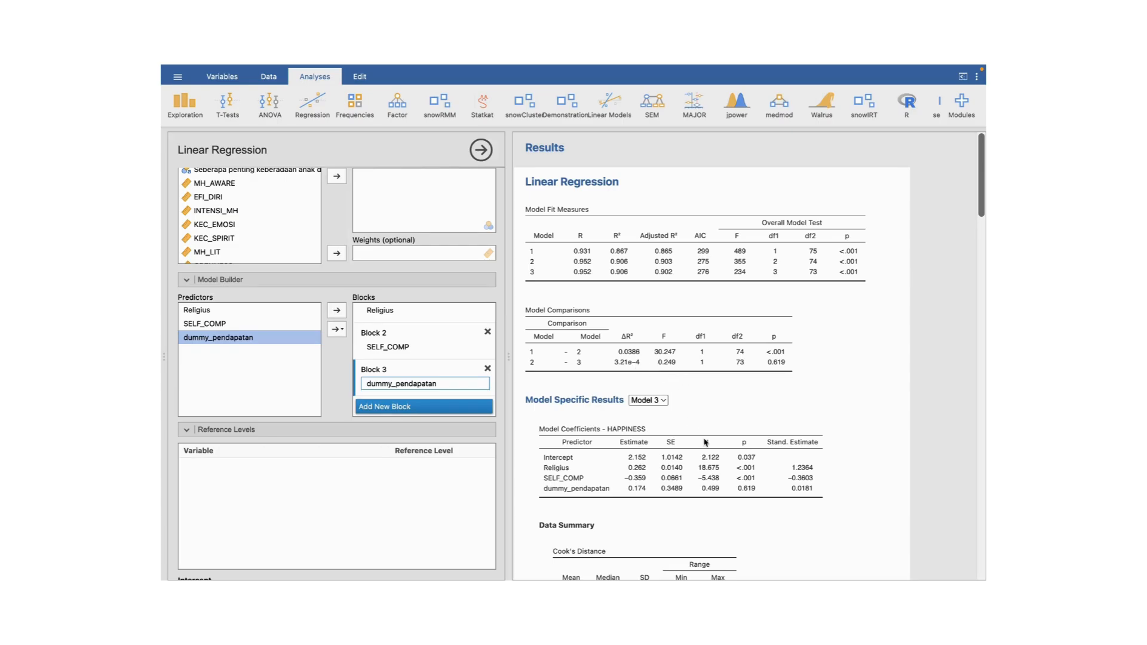
scroll(669, 370, "down", 3)
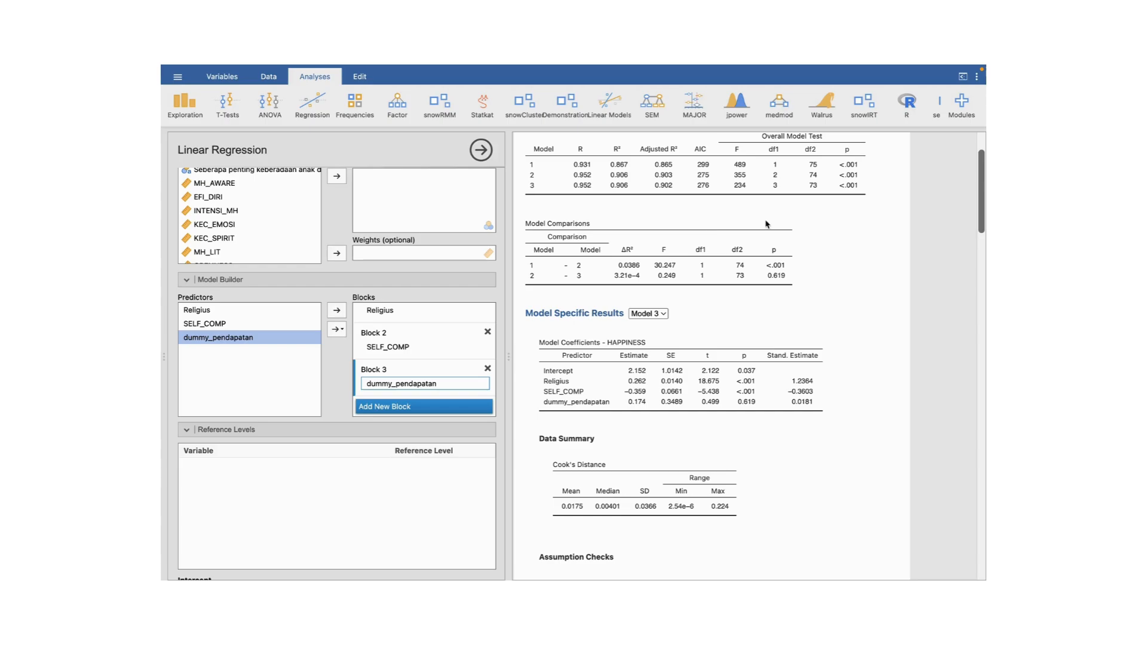
mouse_move(694, 67)
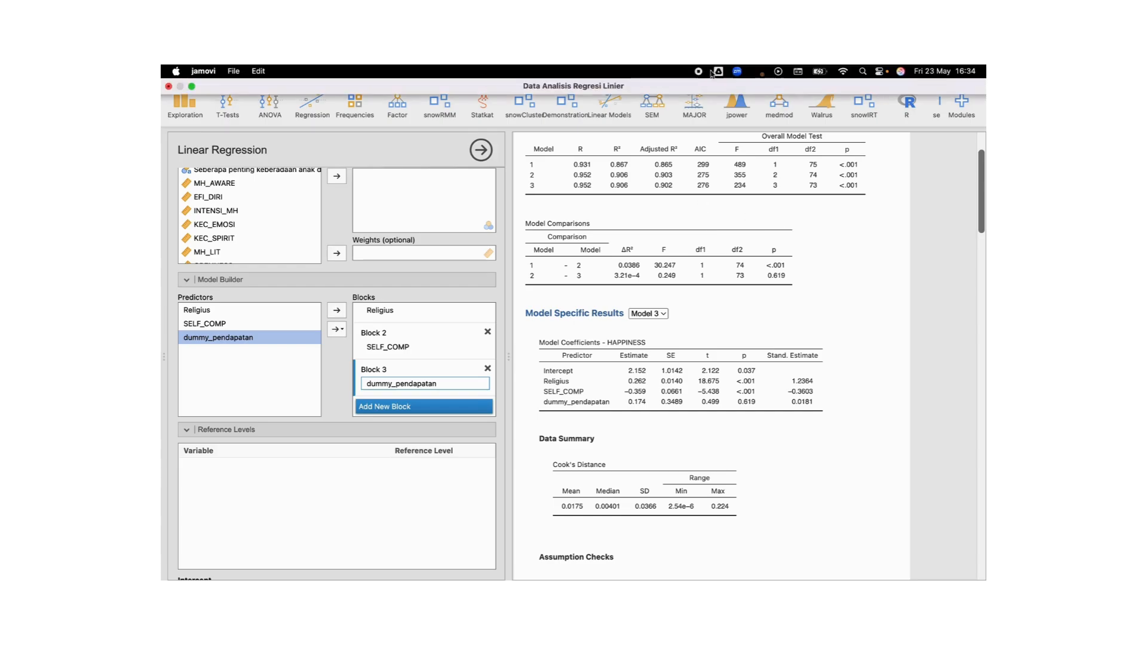